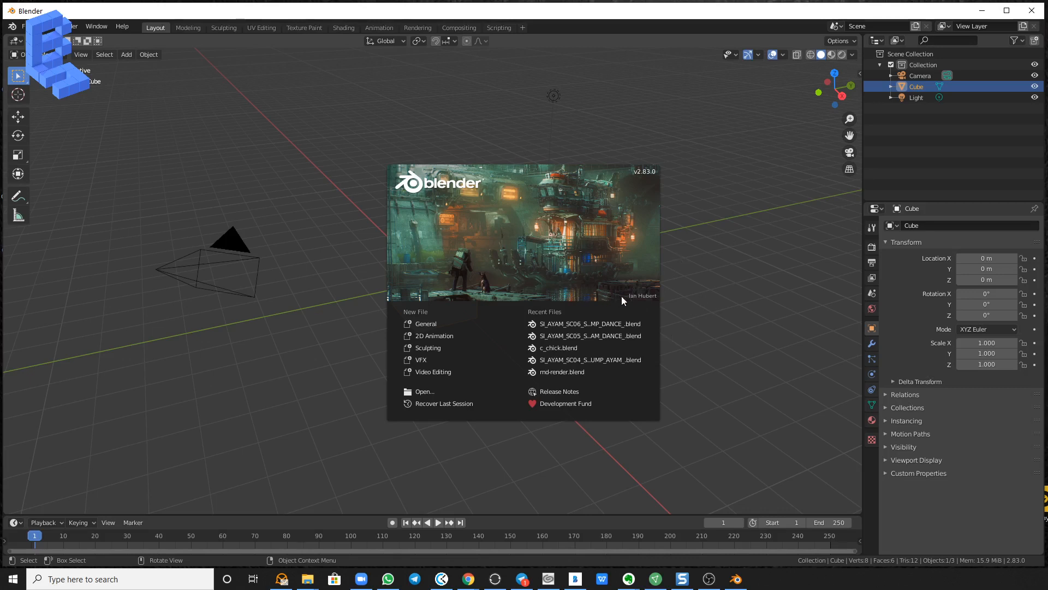
Open the recent file SI_AYAM_SC06_SH01_TK01_UMP_DANCE_.blend.
left_click(690, 271)
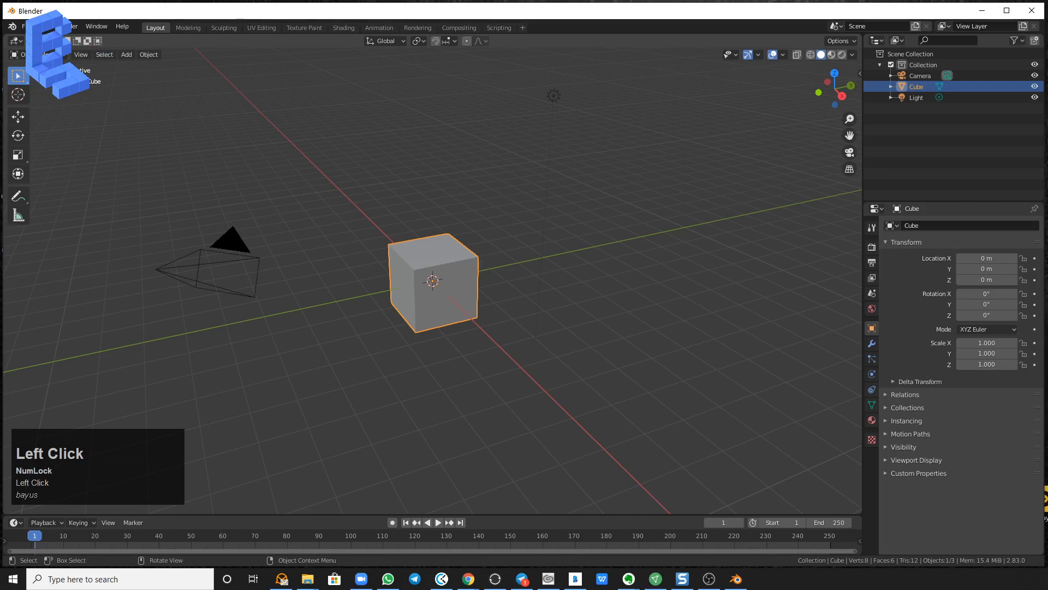
left_click(24, 26)
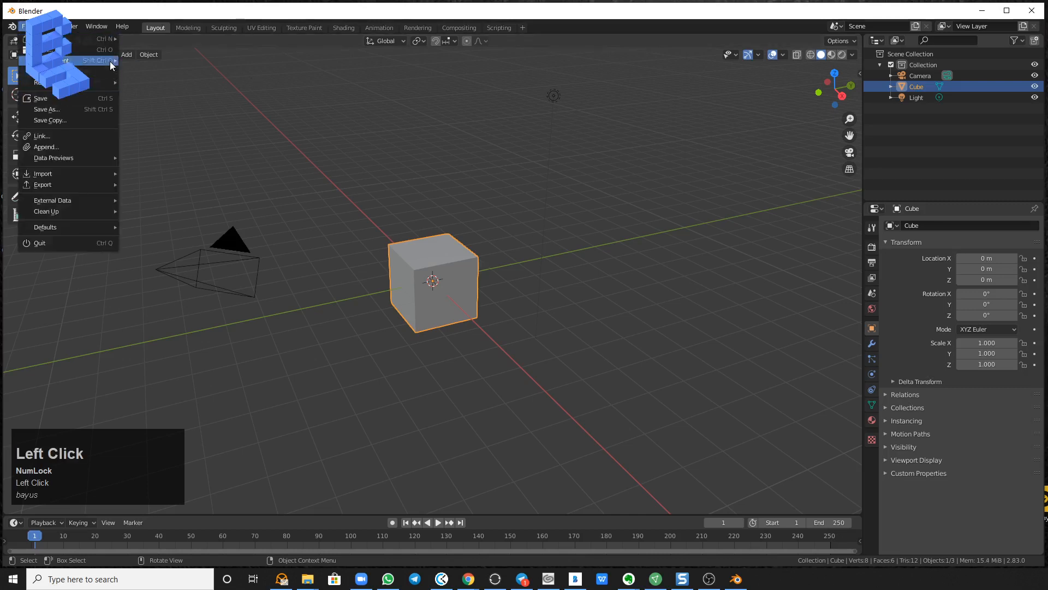
mouse_move(110, 61)
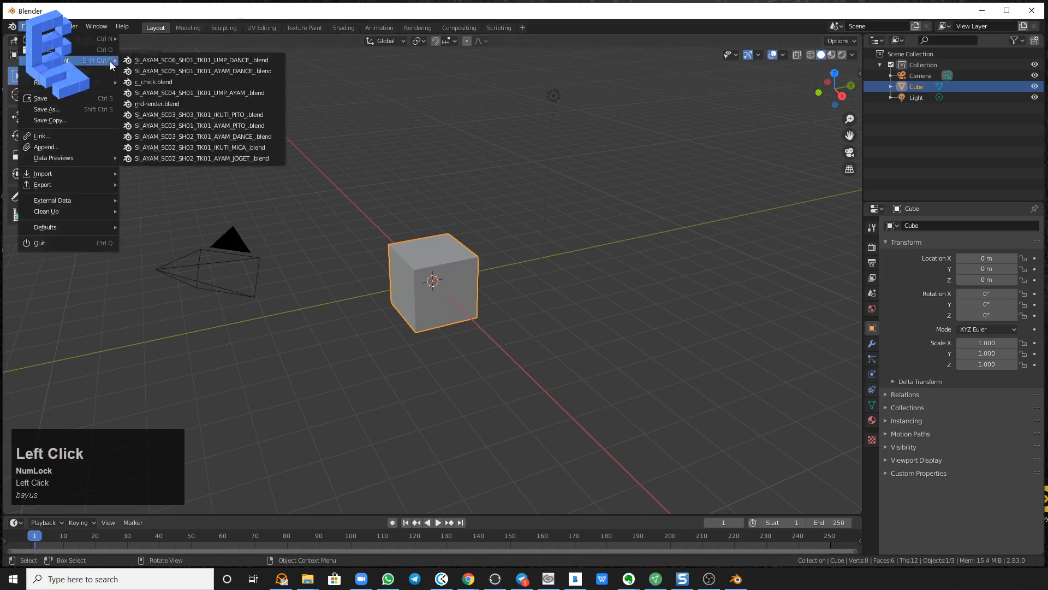
left_click(205, 71)
left_click(531, 311)
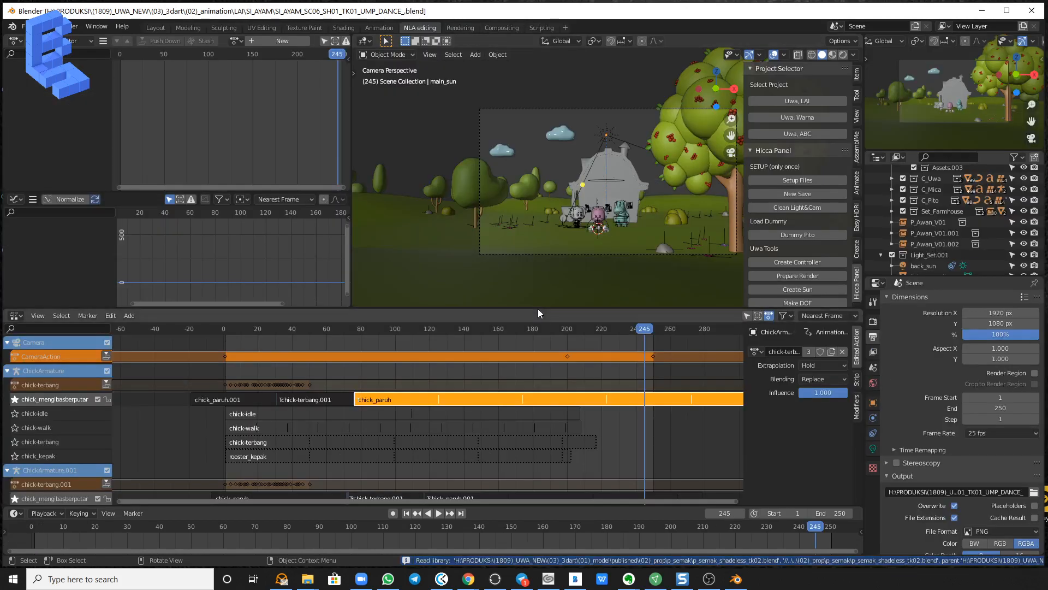
Switch the main camera viewport to Rendered shading and hide its sidebar, gizmos and overlays.
left_click(857, 294)
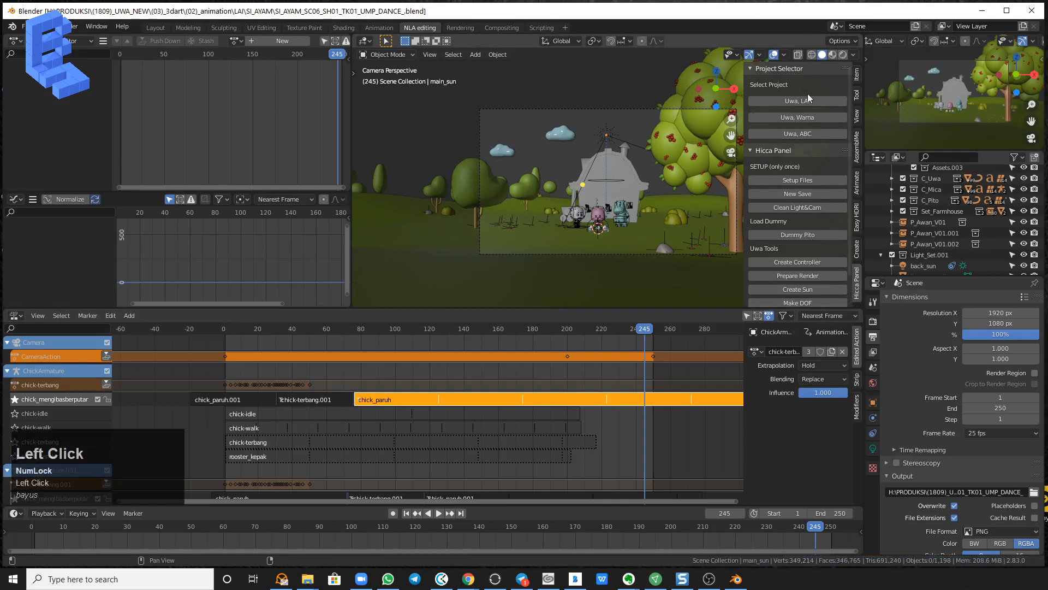
key("n")
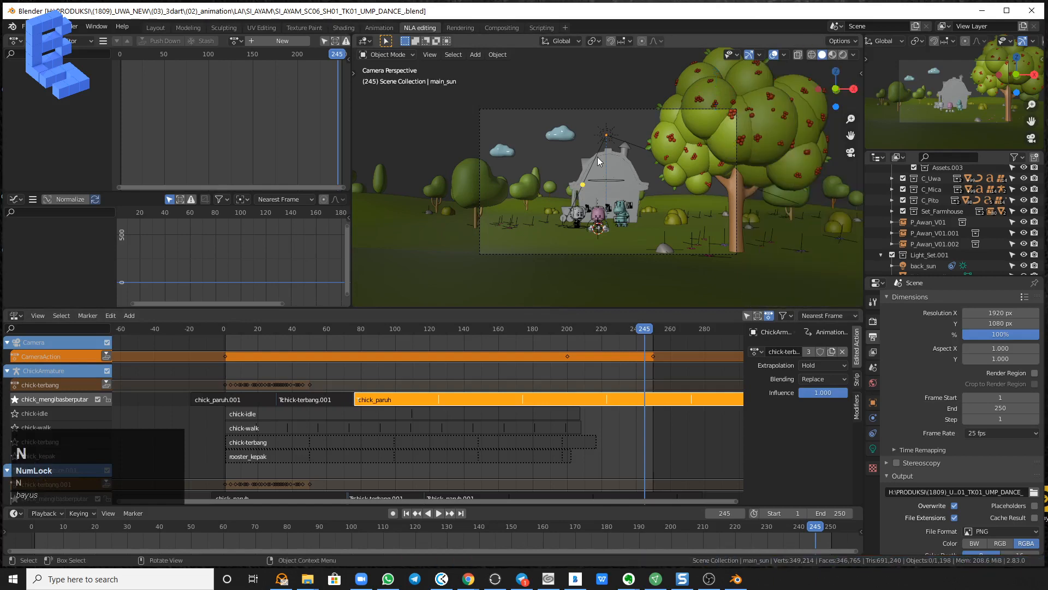
scroll(657, 197, "up", 2)
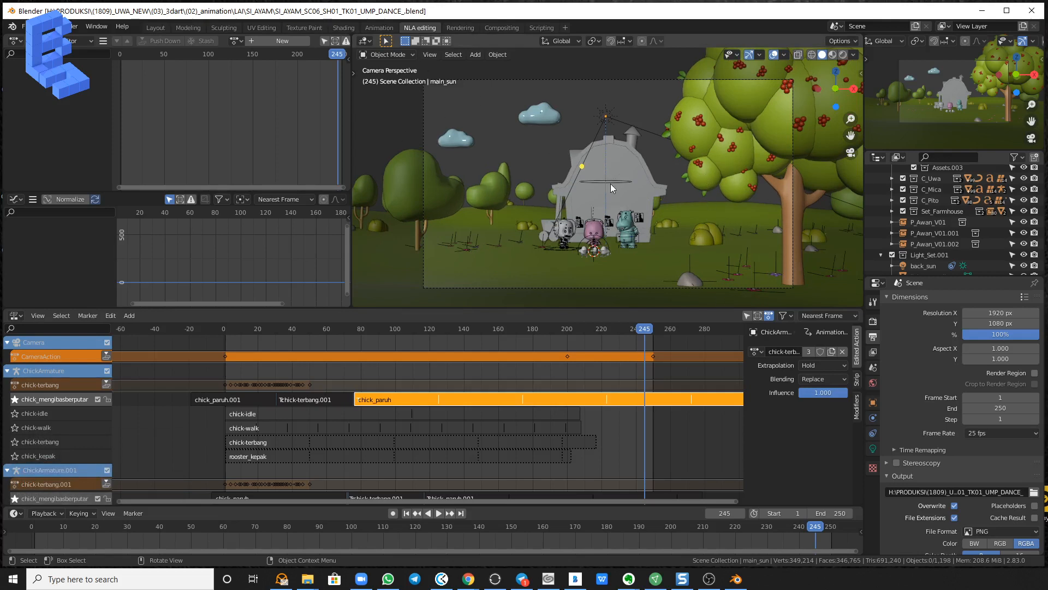
left_click(847, 57)
middle_click_drag(959, 42, 839, 51)
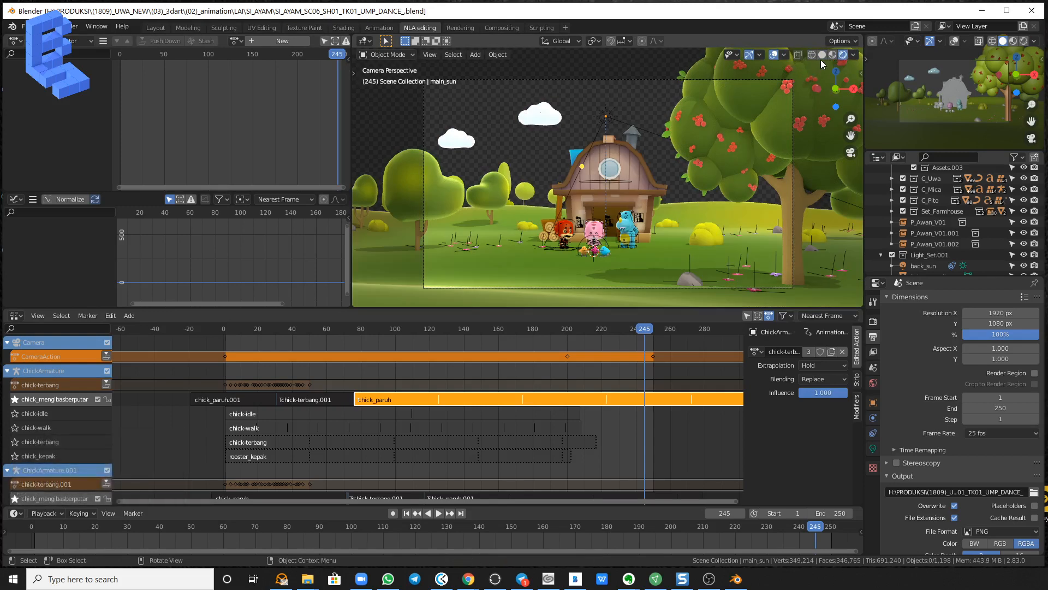
left_click(750, 56)
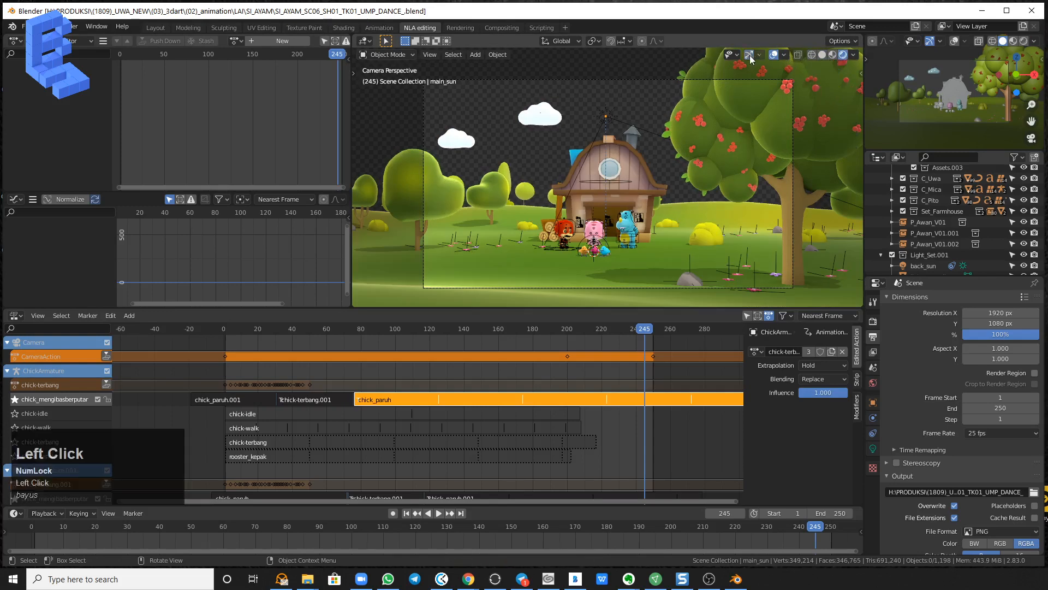
left_click(773, 54)
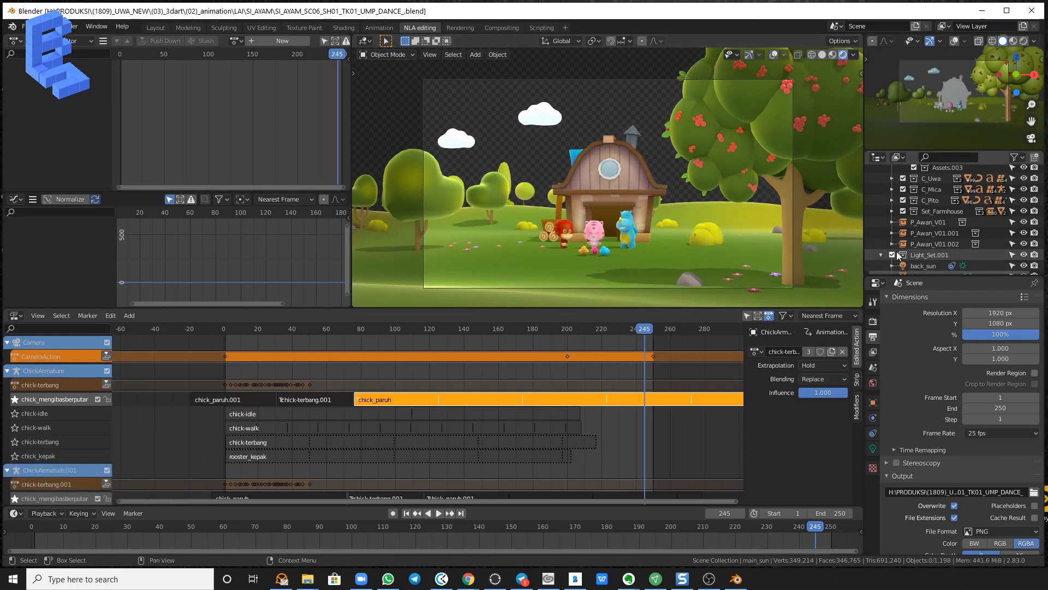
Expand the Set_Farmhouse collection in the scene hierarchy and unhide its Bg_Langit sky background.
scroll(971, 257, "down", 1)
scroll(999, 251, "up", 3)
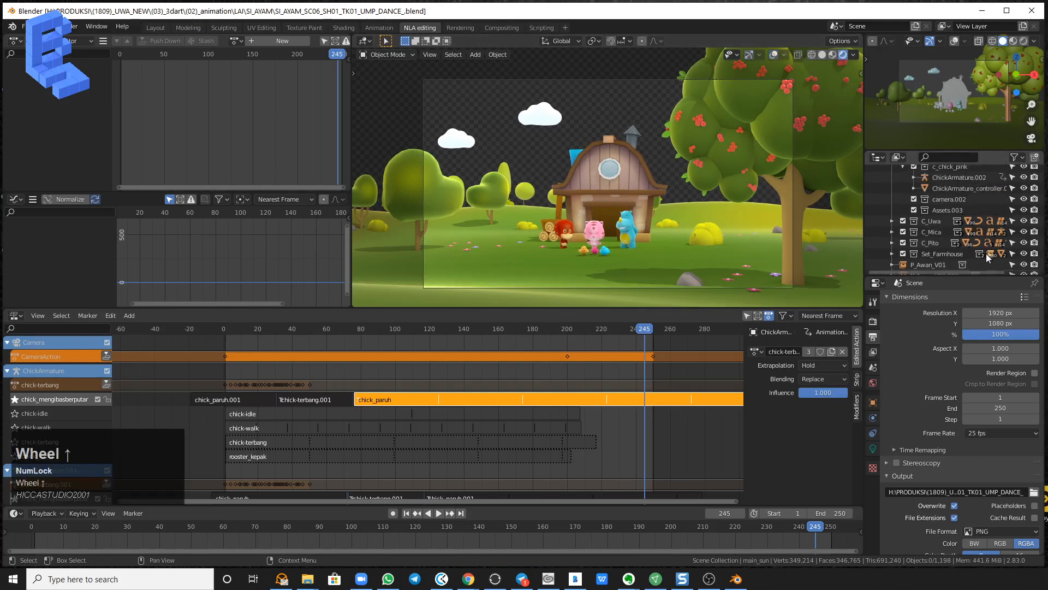
scroll(1003, 250, "down", 3)
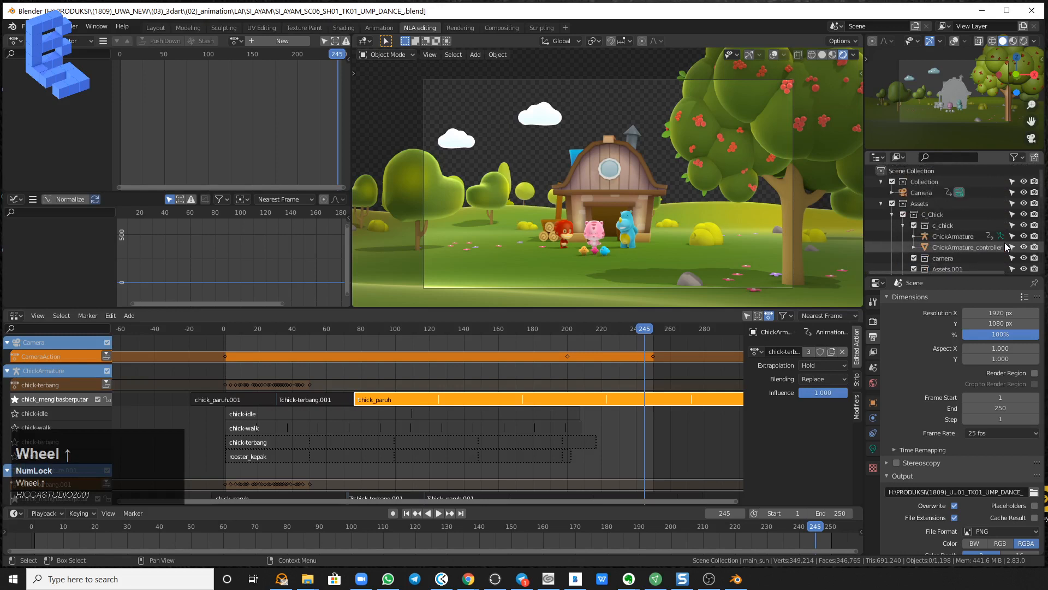
scroll(1006, 246, "down", 1)
scroll(1006, 246, "up", 5)
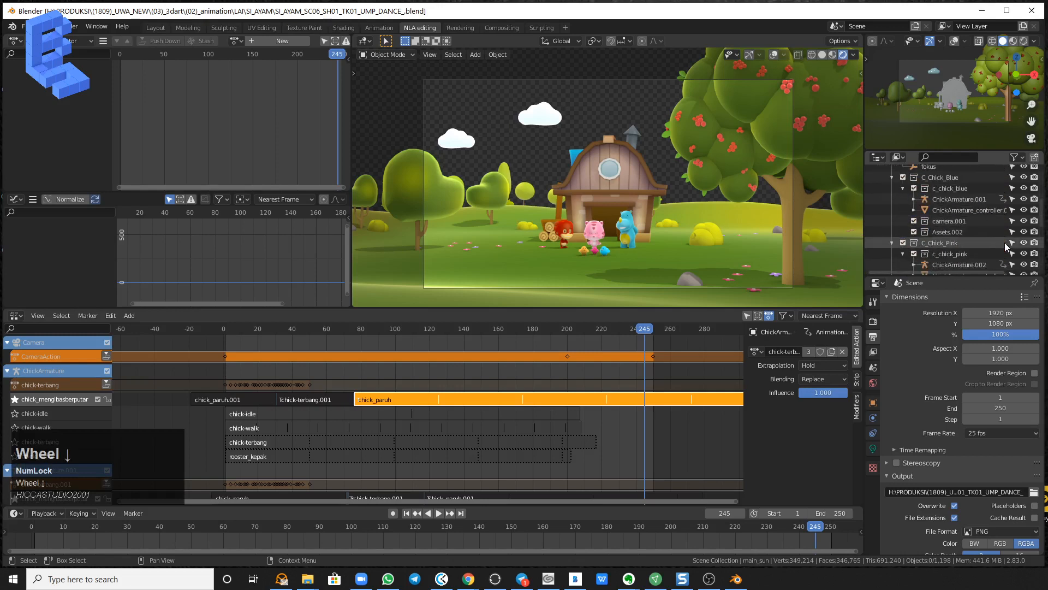
scroll(1006, 246, "up", 3)
scroll(1006, 247, "down", 8)
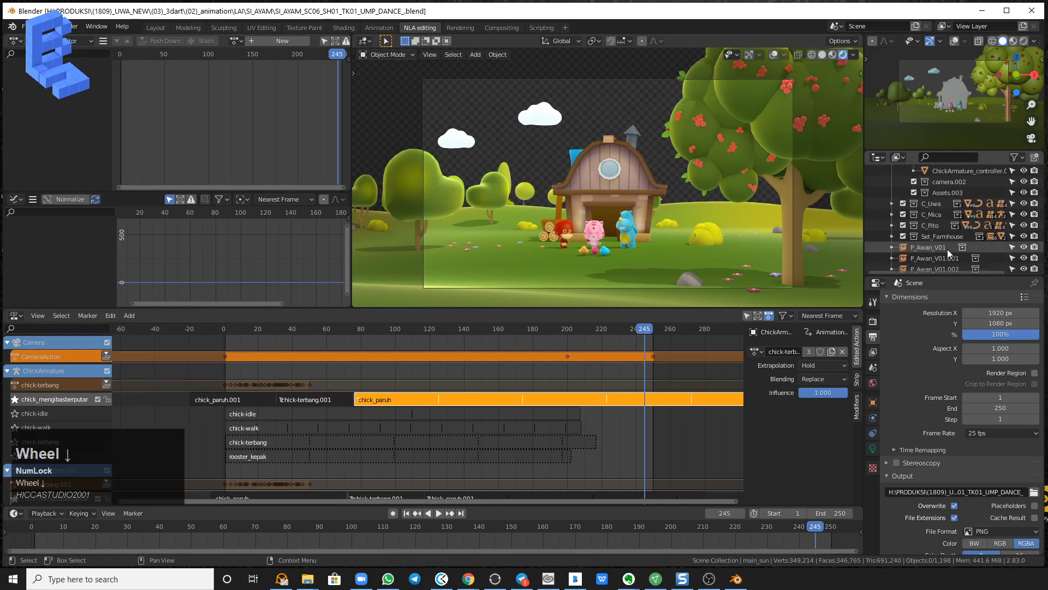
left_click(894, 237)
scroll(983, 249, "down", 10)
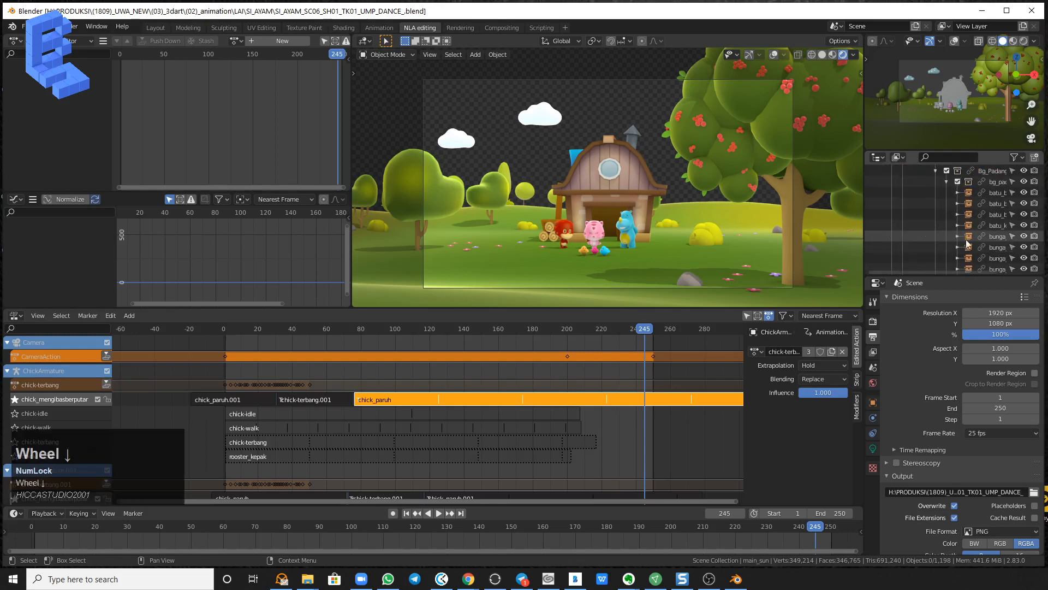
scroll(986, 249, "down", 2)
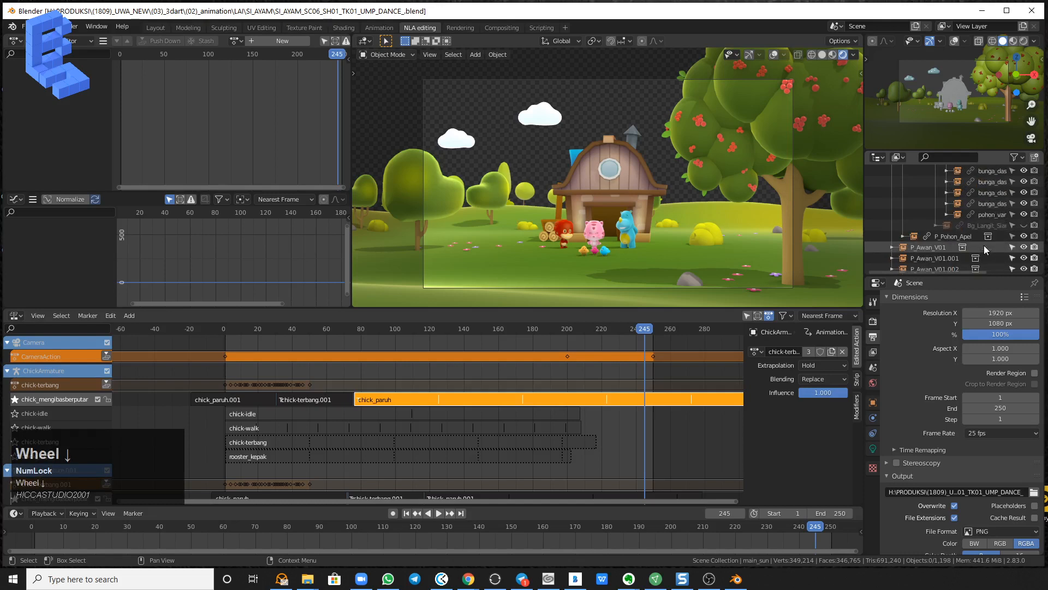
scroll(988, 246, "up", 1)
left_click(1024, 243)
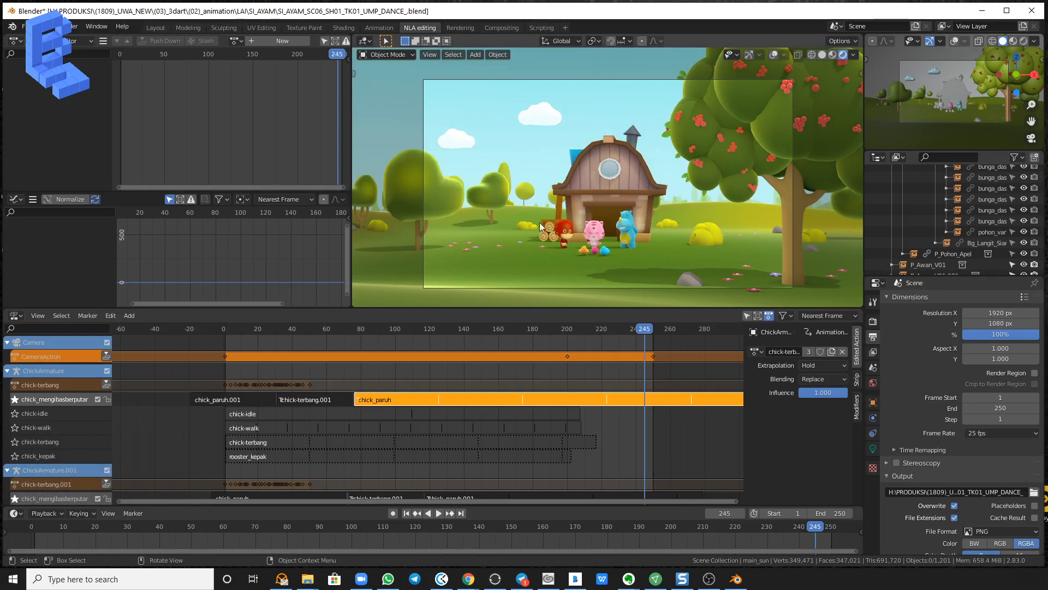
Scrub the animation back to frame 33, where the characters stand closer to the camera.
left_click(217, 528)
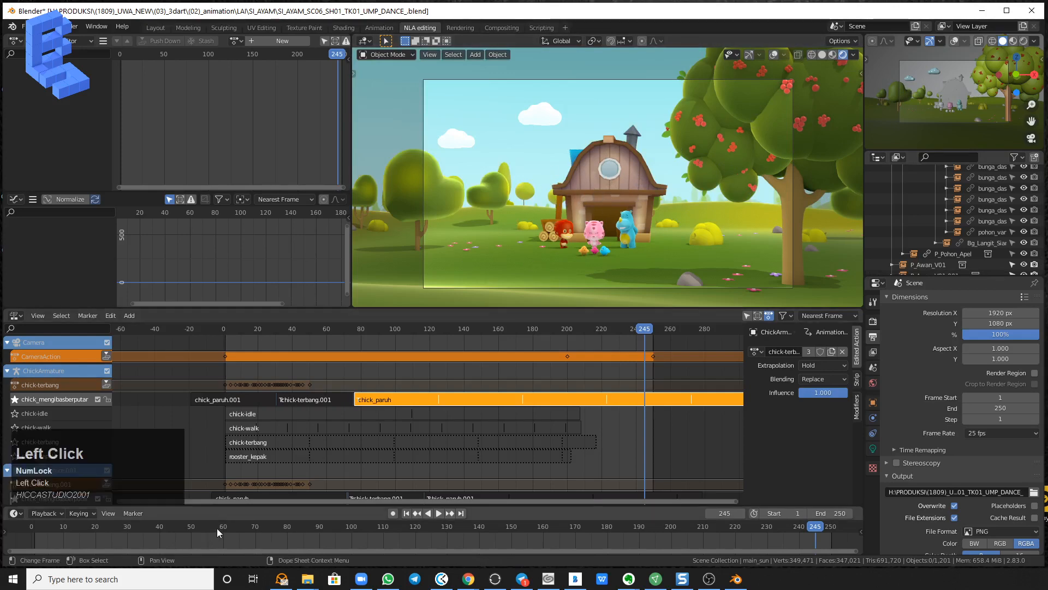
left_click_drag(217, 528, 207, 529)
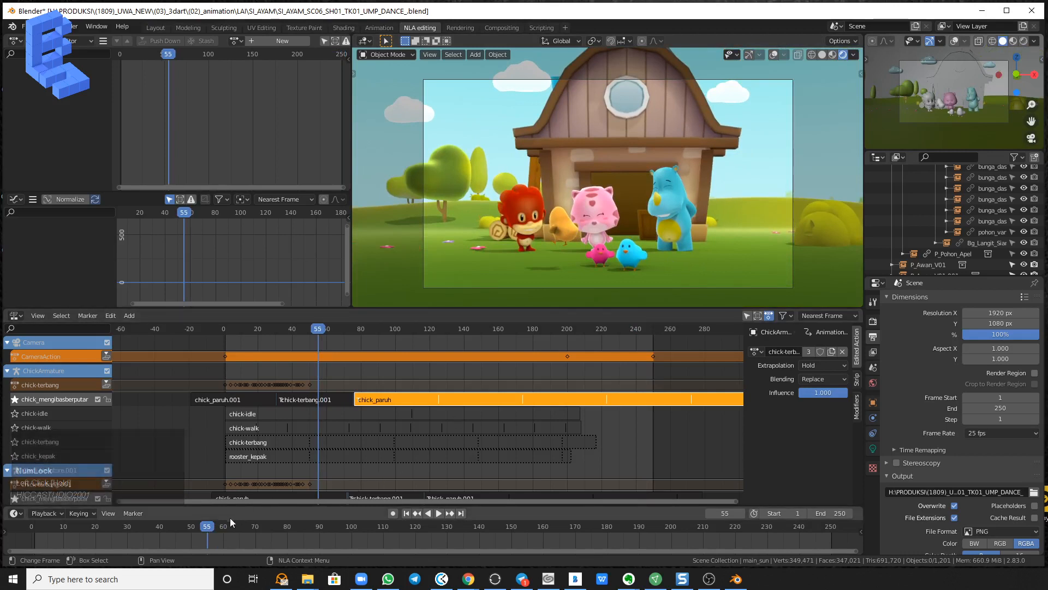
left_click_drag(201, 529, 136, 533)
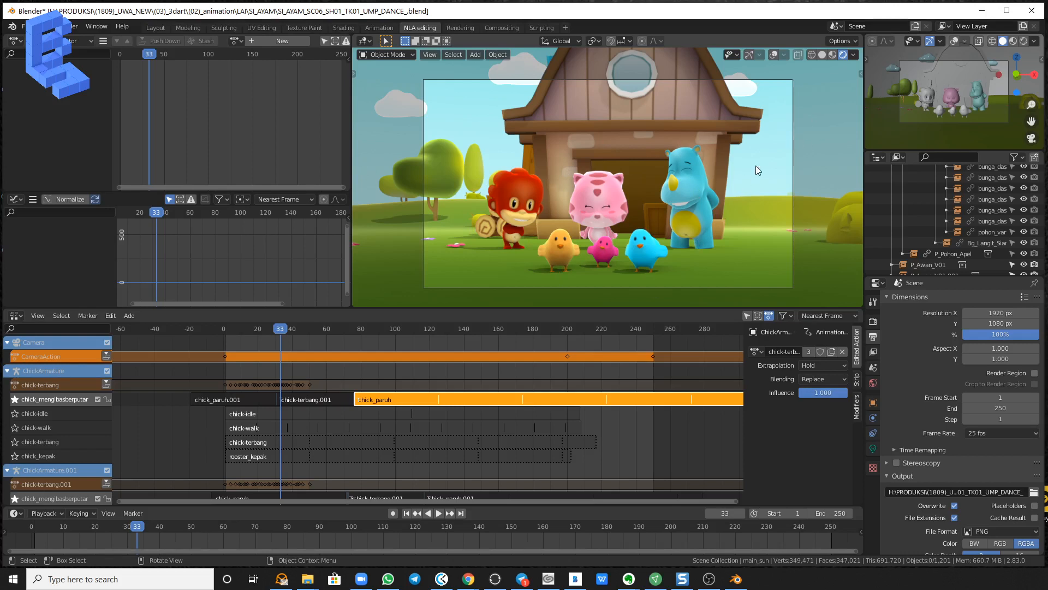
Preview the Ambient Occlusion render pass and then the Shadow pass in the main viewport.
left_click(855, 57)
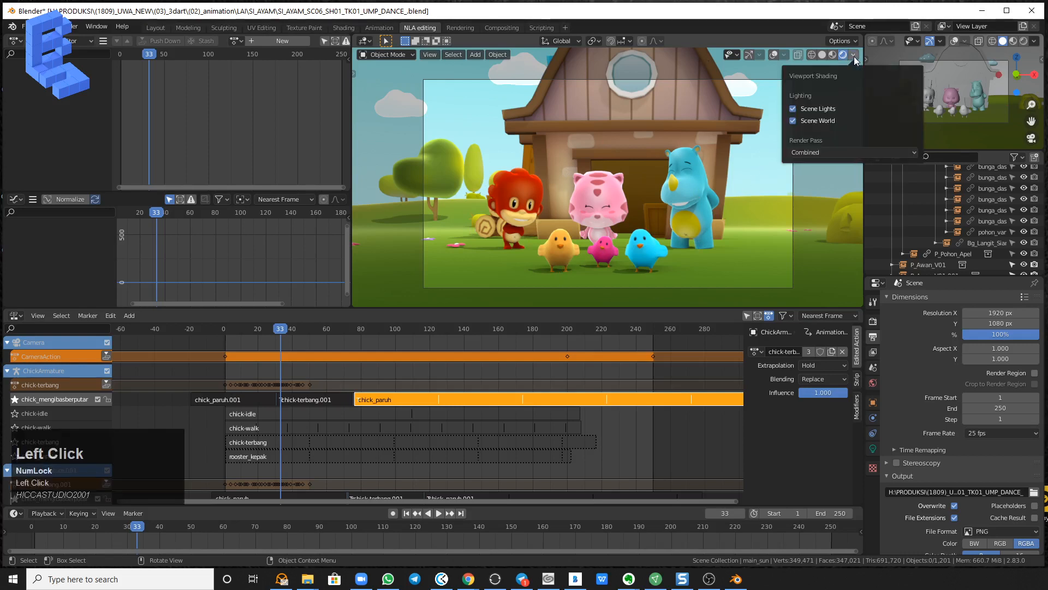
left_click(852, 153)
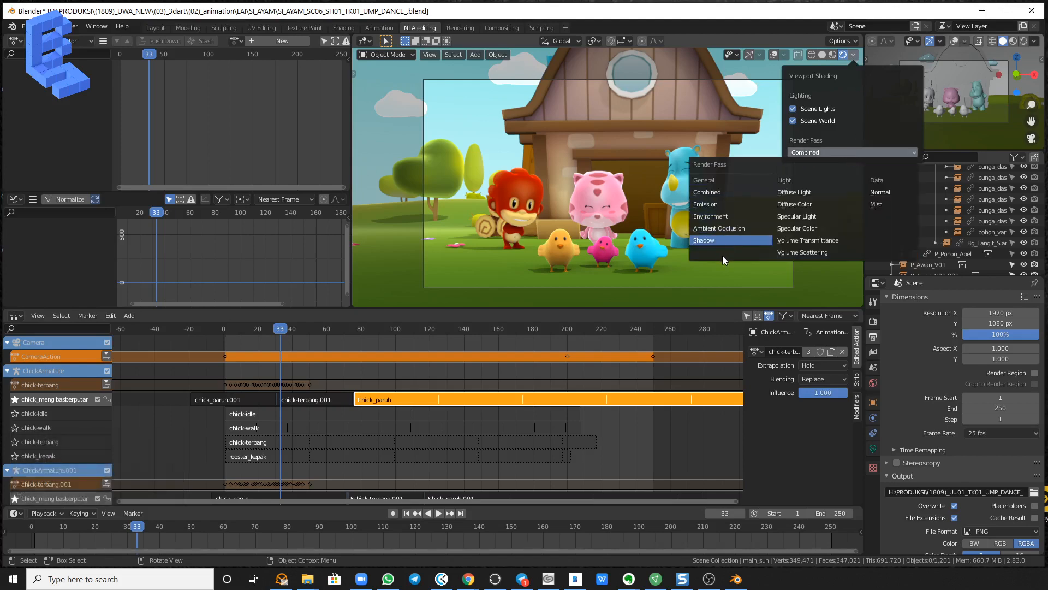
left_click(719, 228)
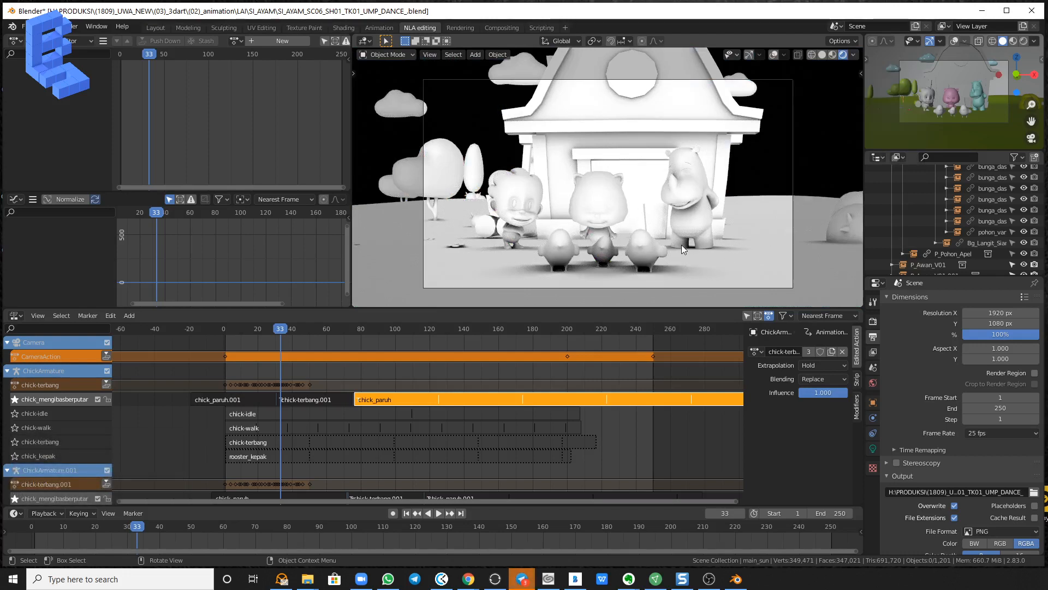
left_click(853, 55)
left_click(834, 153)
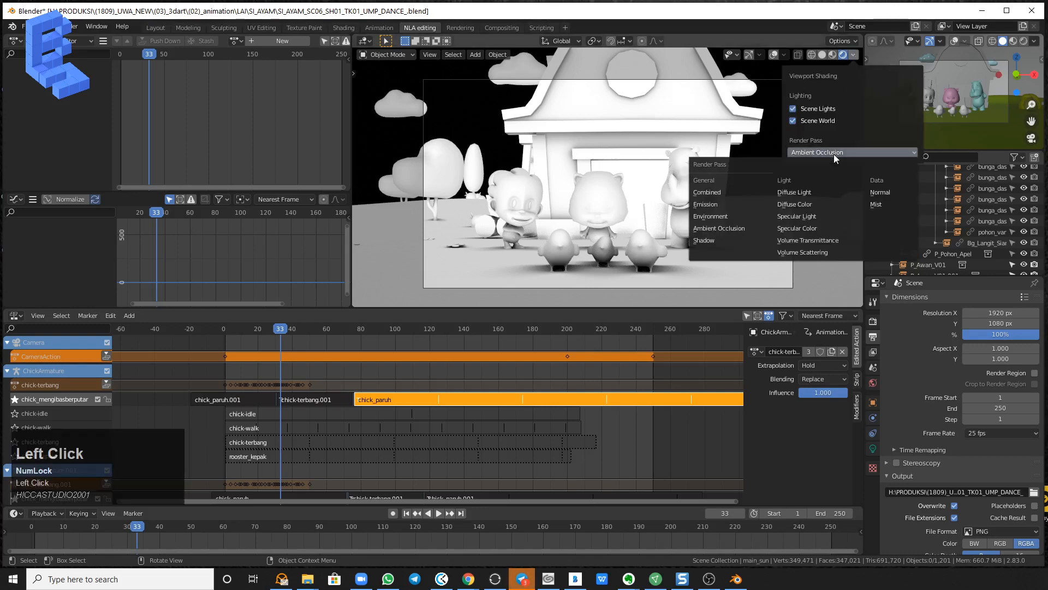
left_click(715, 244)
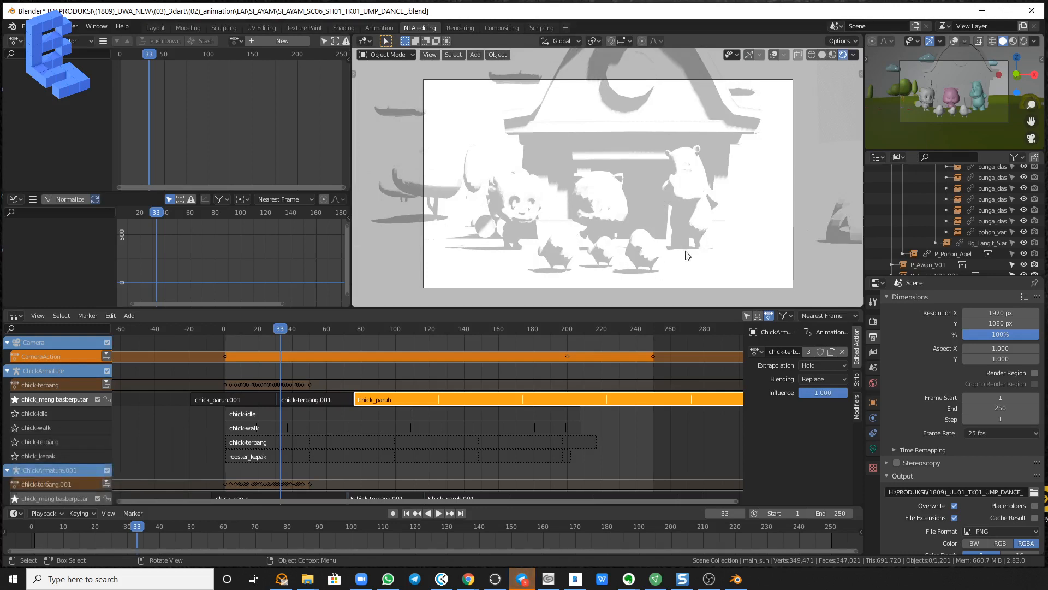
Preview the Emission render pass and then the Environment pass in the main viewport.
left_click(854, 54)
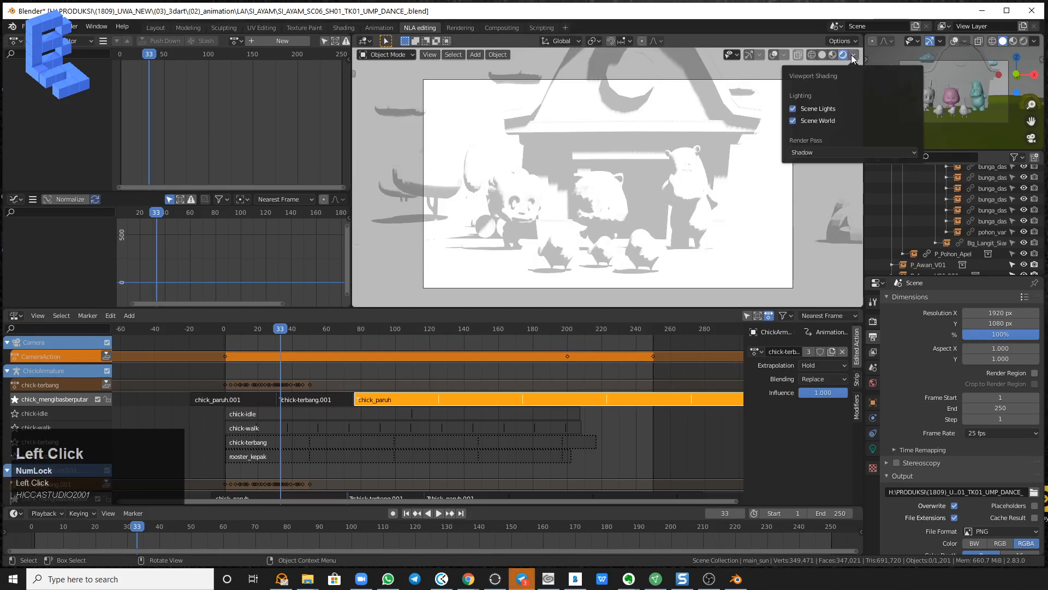
left_click(817, 153)
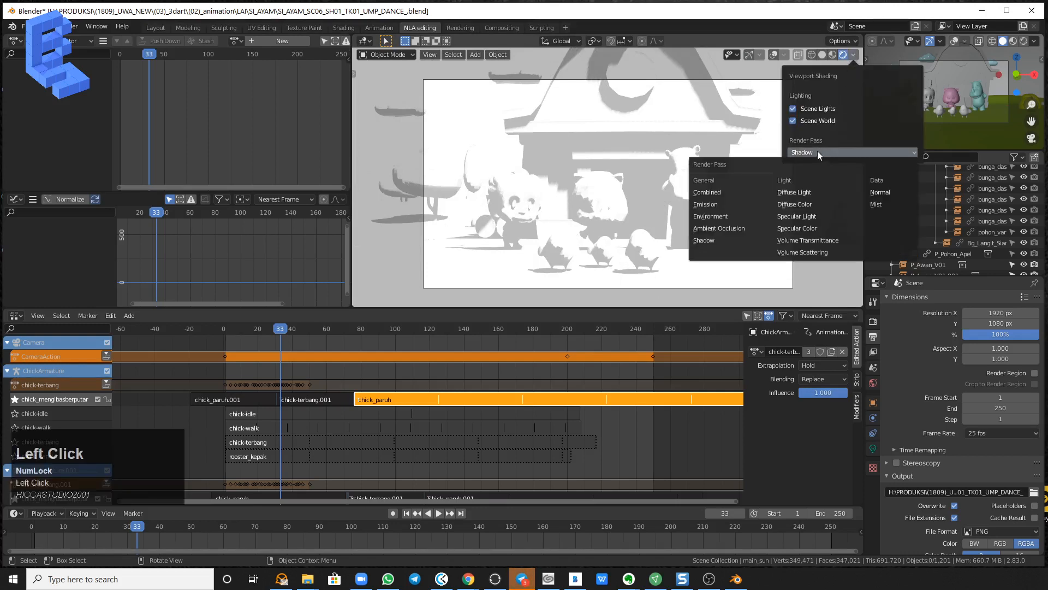
left_click(720, 205)
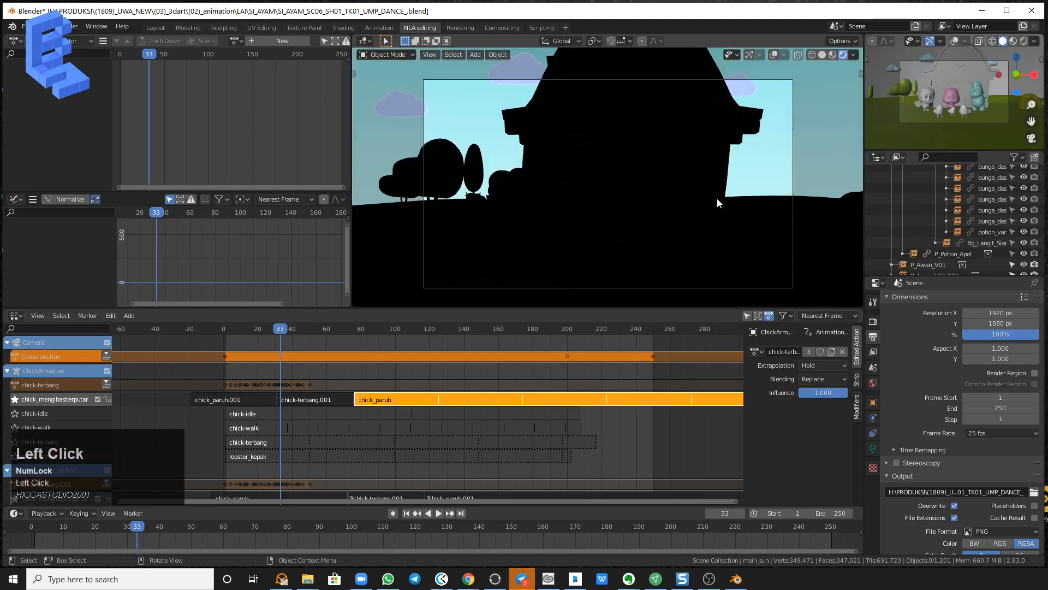
left_click(854, 55)
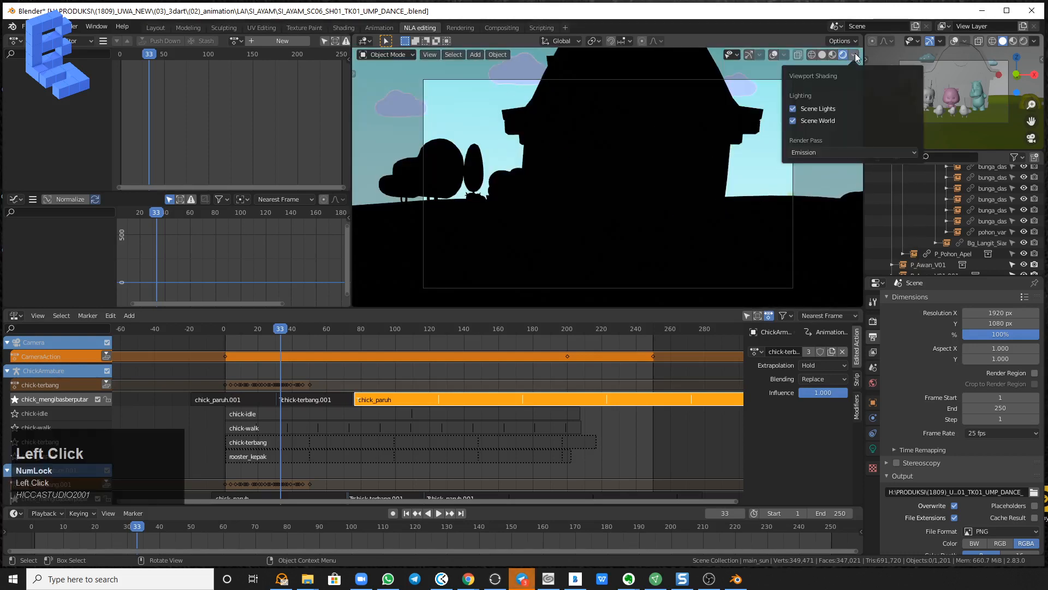
left_click(817, 154)
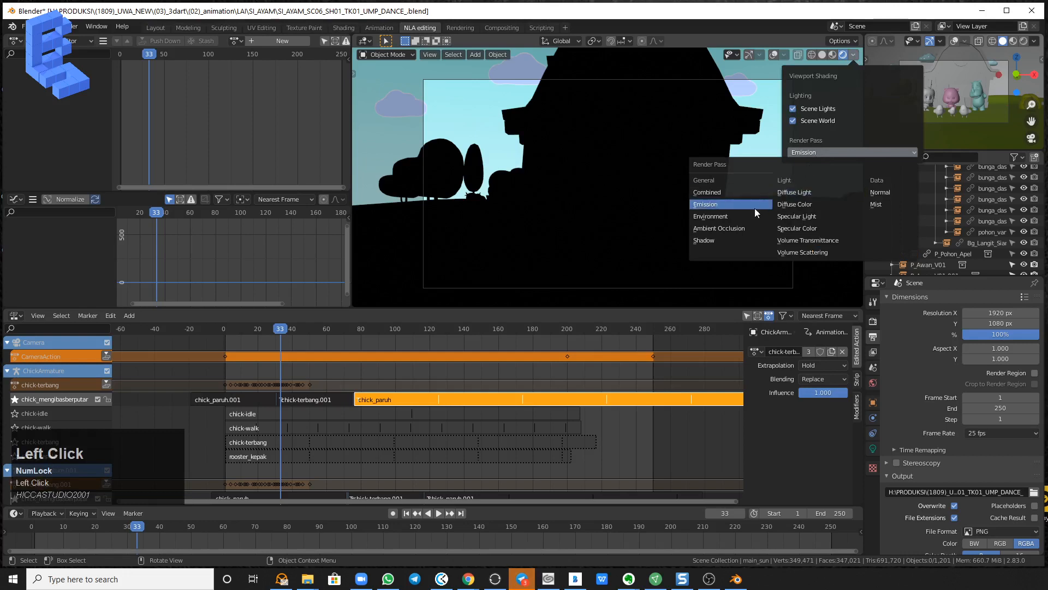
left_click(745, 214)
Preview the Diffuse Light render pass and then the Diffuse Color pass in the main viewport.
left_click(834, 150)
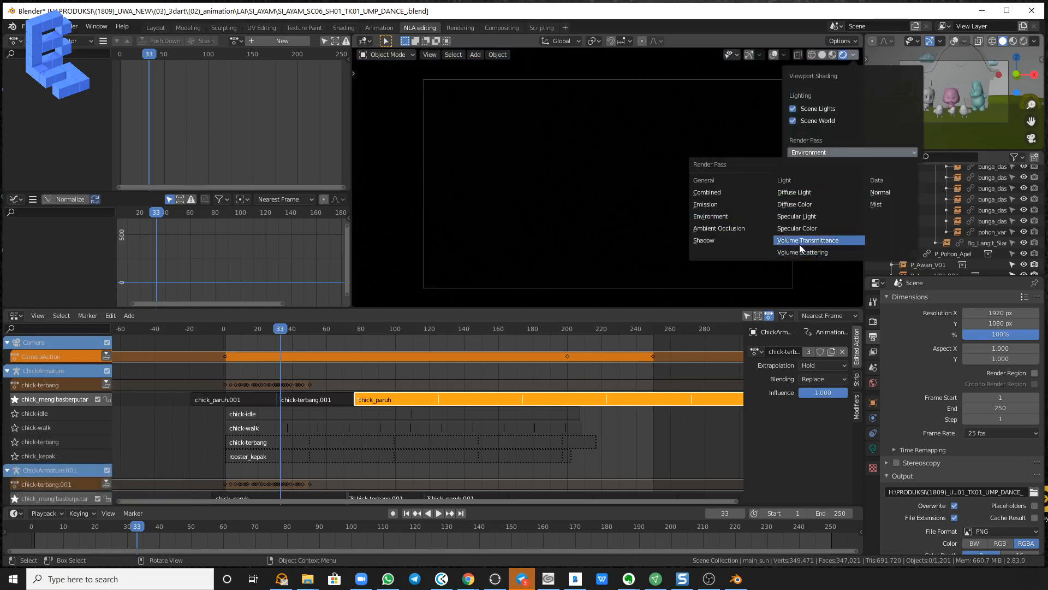
left_click(810, 191)
left_click(853, 55)
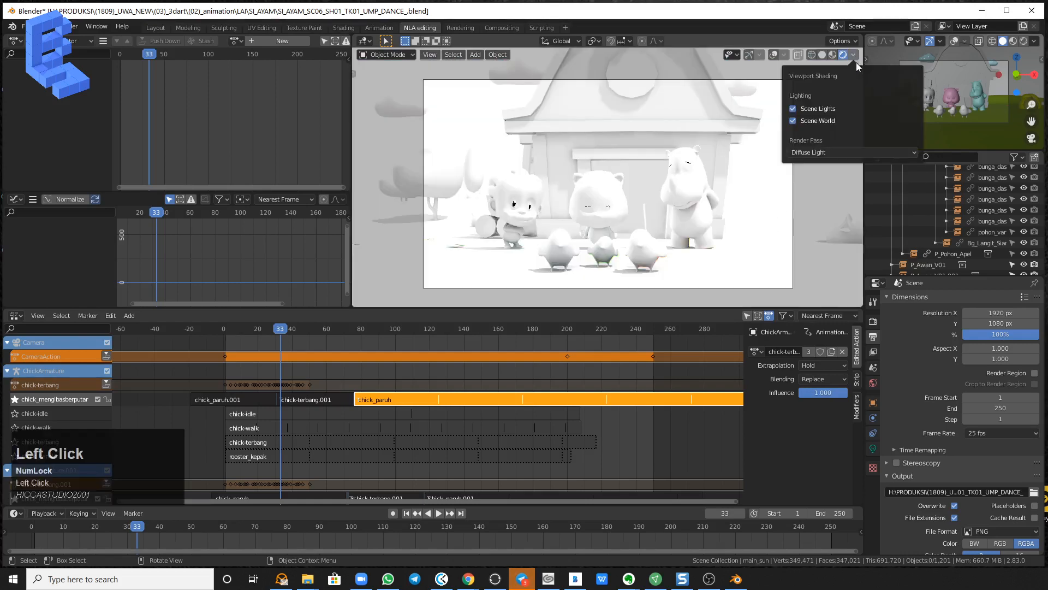
left_click(830, 150)
left_click(817, 204)
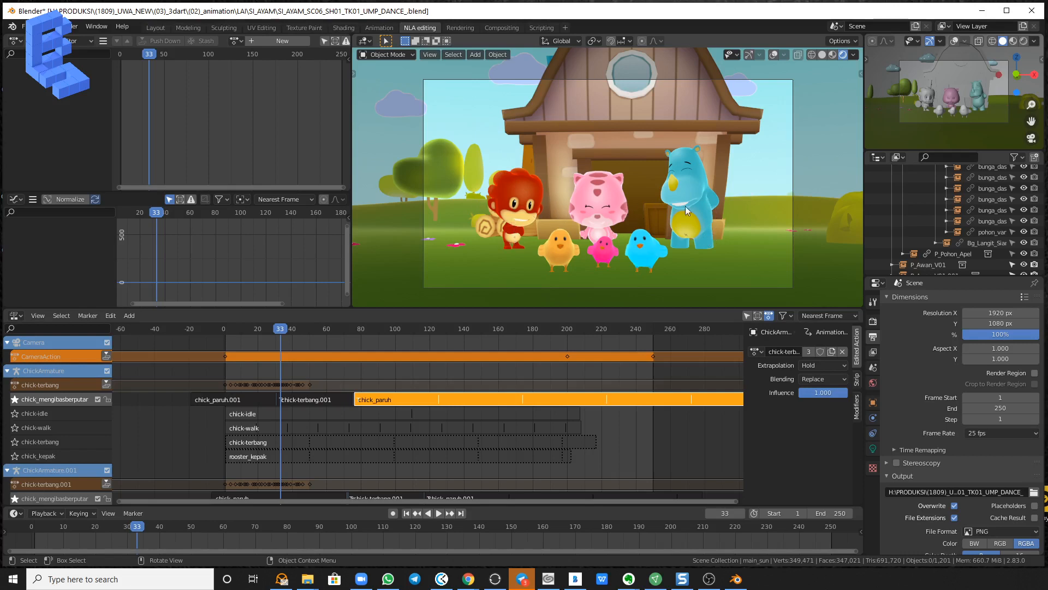
Preview the Normal render pass and then the Mist pass in the main viewport.
left_click(853, 54)
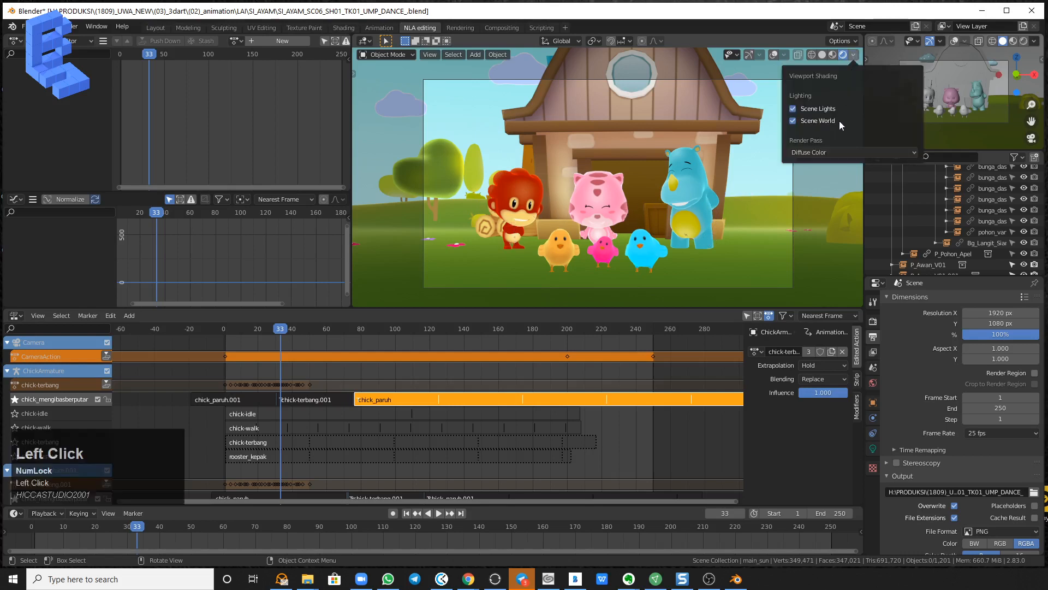
left_click(830, 152)
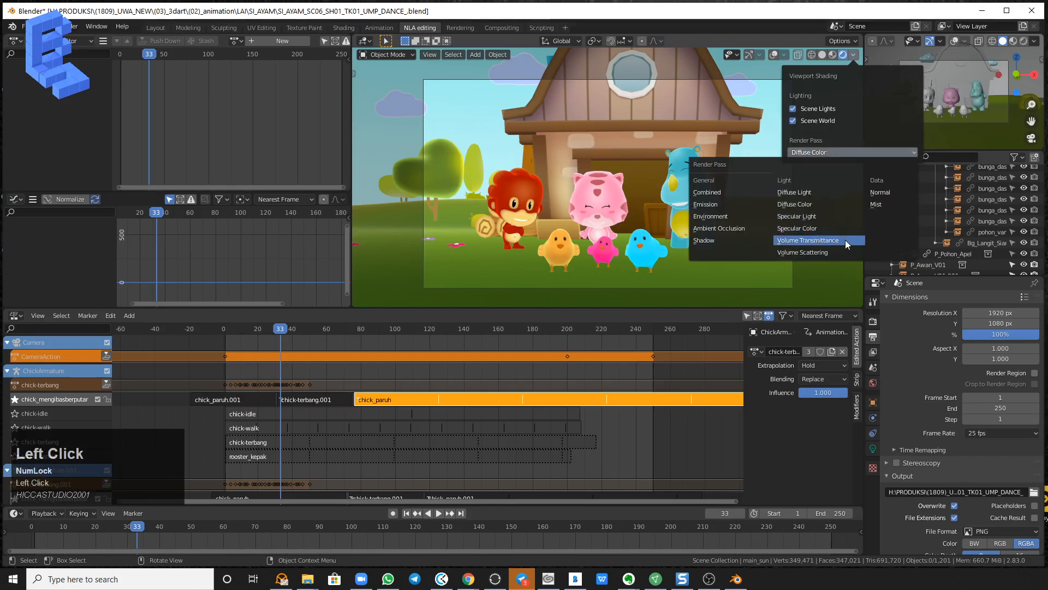
left_click(876, 194)
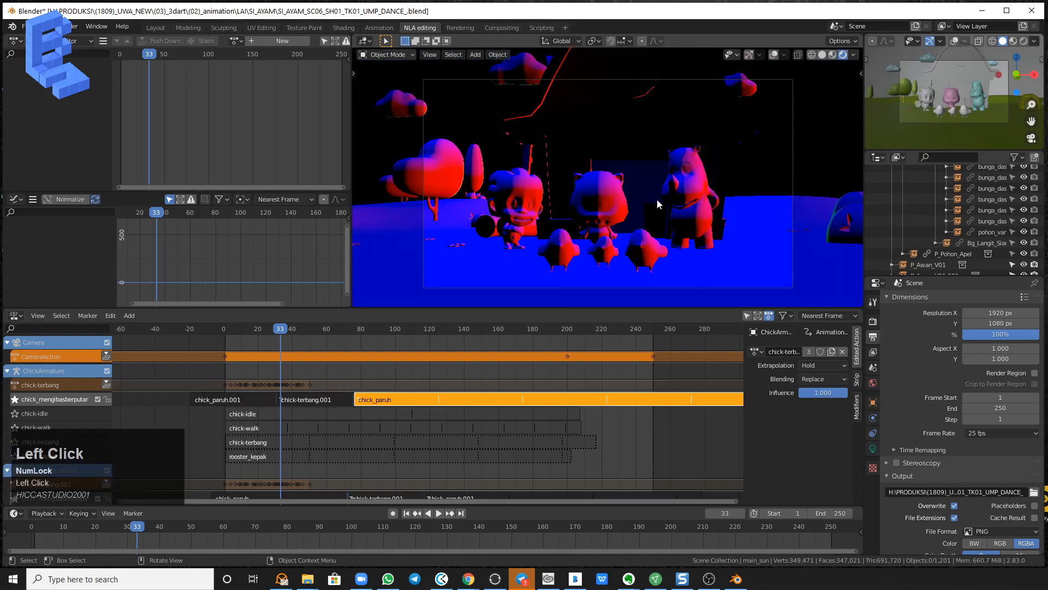
left_click(852, 55)
left_click(833, 153)
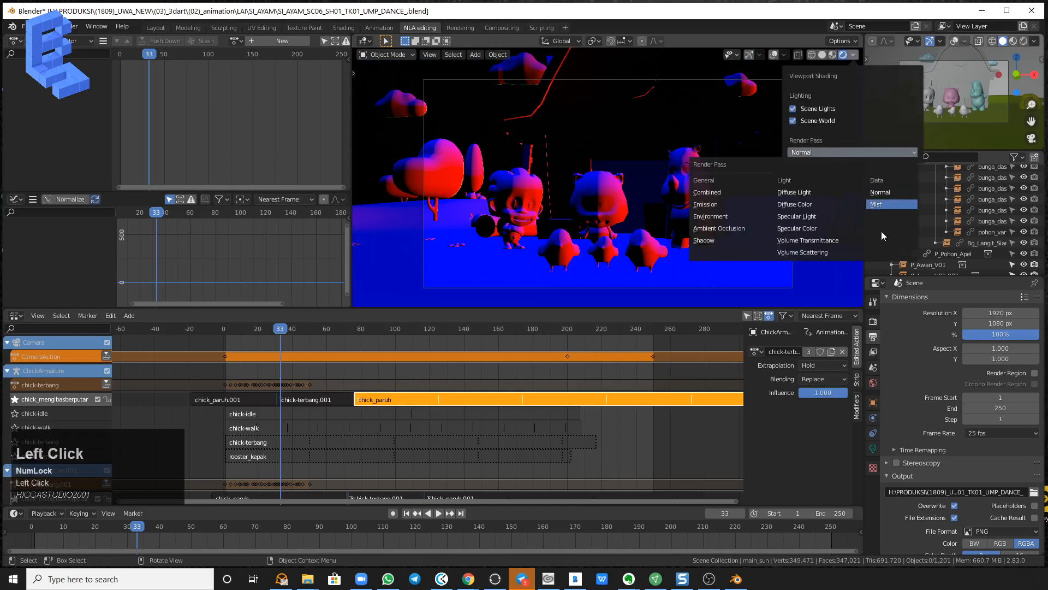
left_click(885, 205)
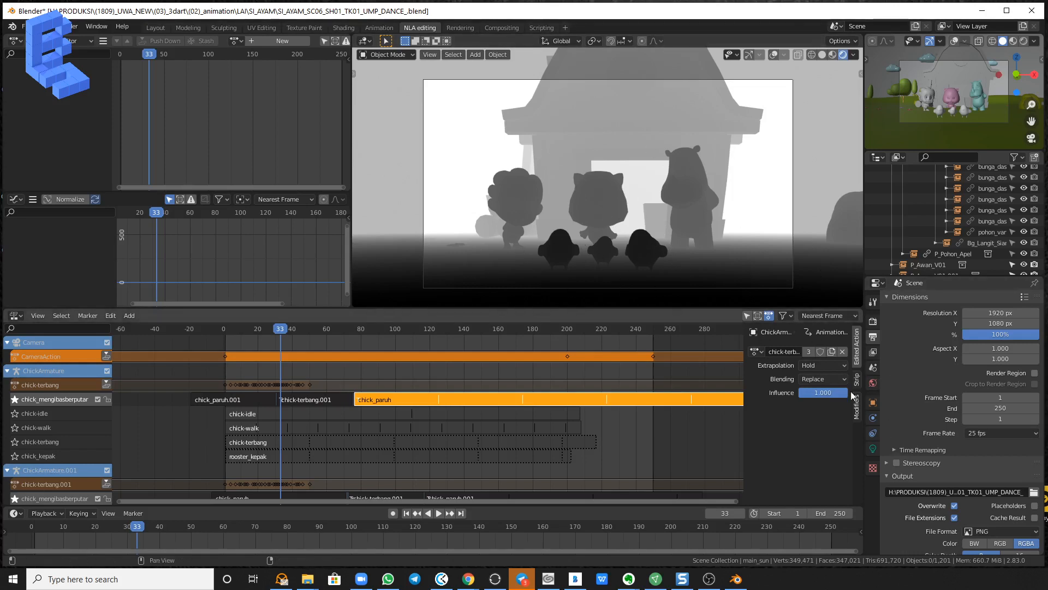
Look through the scene's output and render settings, and show the view layer's render pass options.
left_click(873, 352)
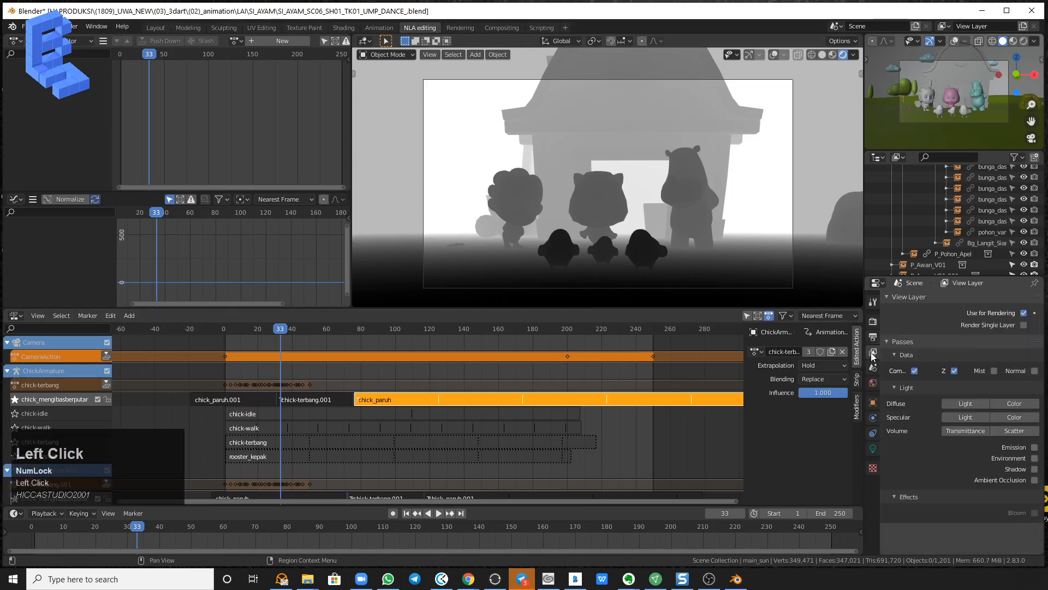
left_click(872, 335)
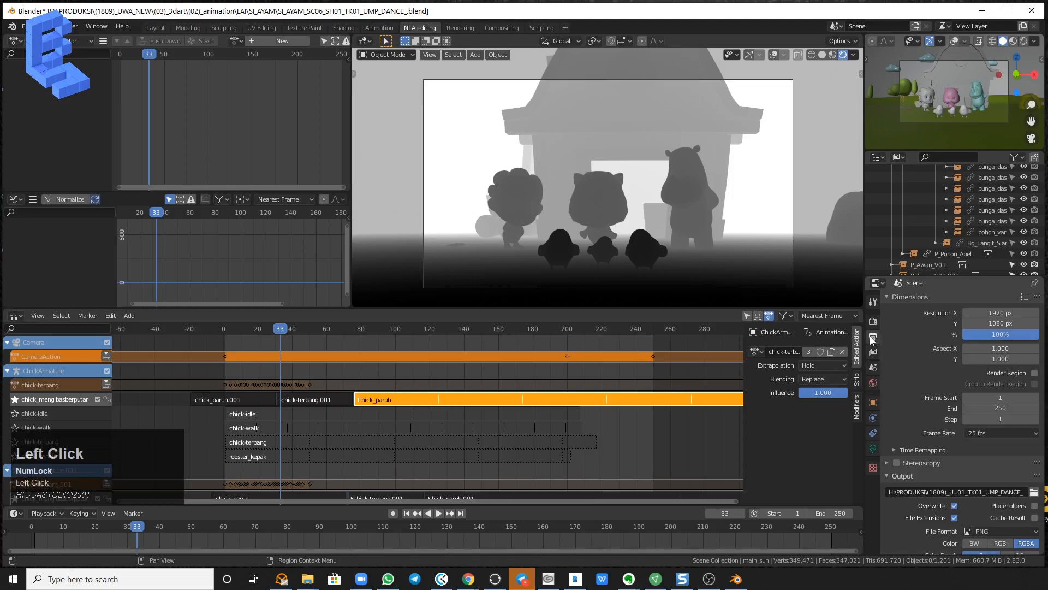
scroll(922, 398, "down", 3)
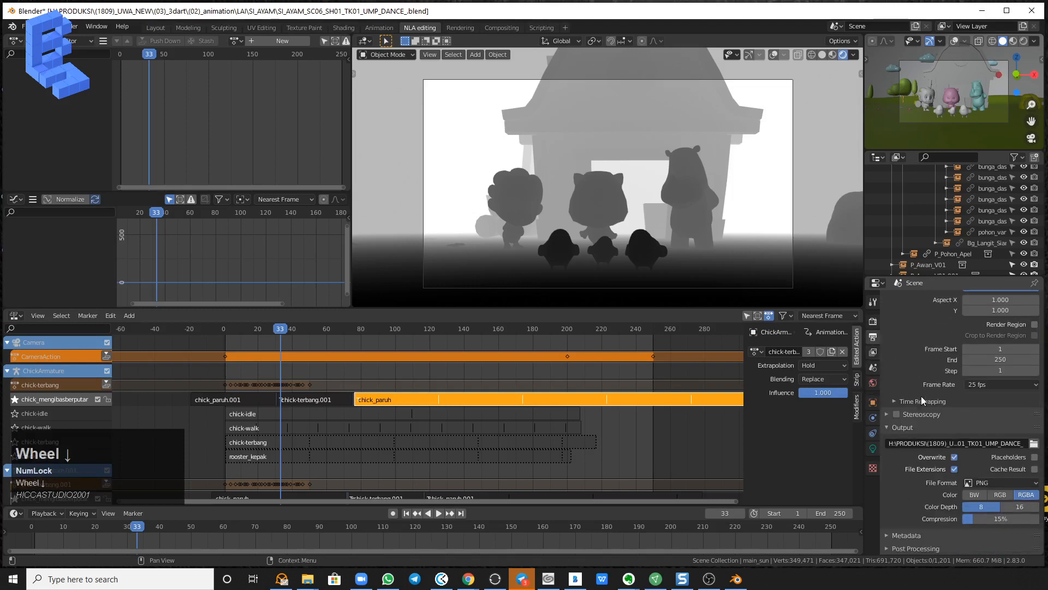
left_click(910, 547)
left_click(873, 321)
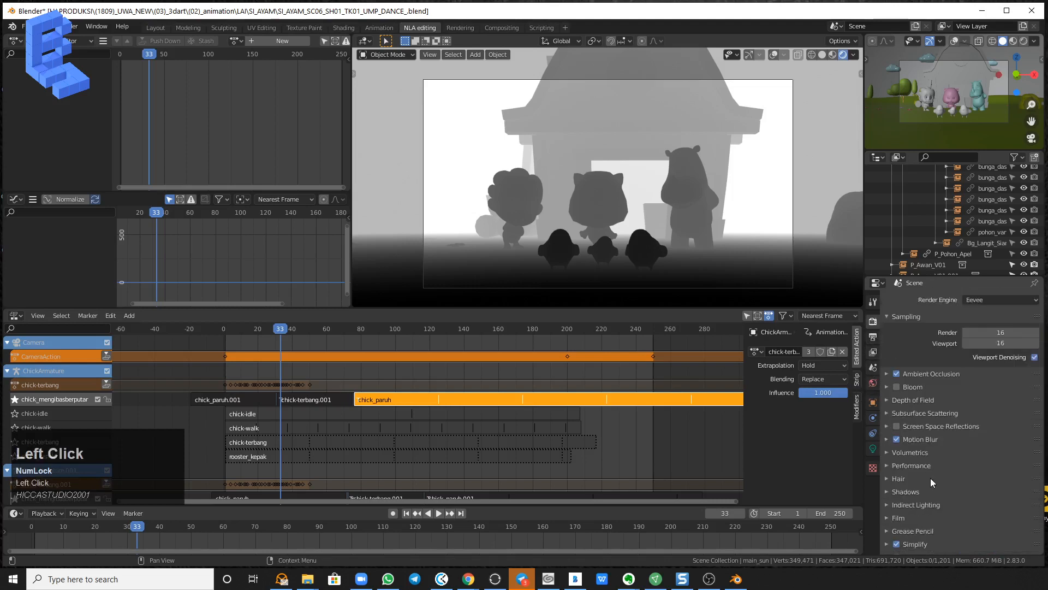
left_click(873, 352)
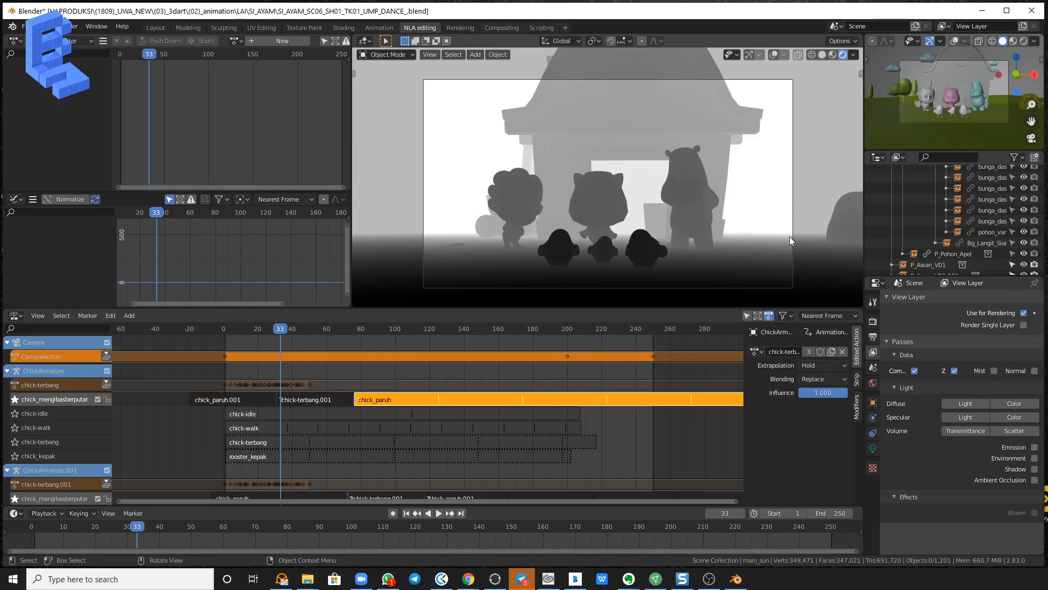
Enable nodes in the Compositing workspace and spread the Render Layers and Composite nodes farther apart.
left_click(515, 27)
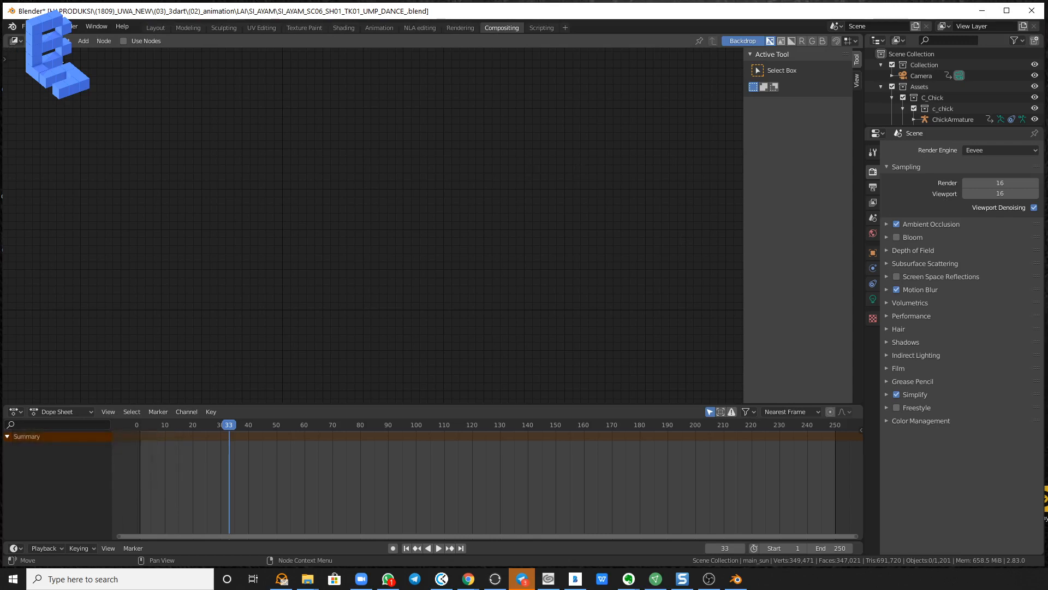
left_click(123, 41)
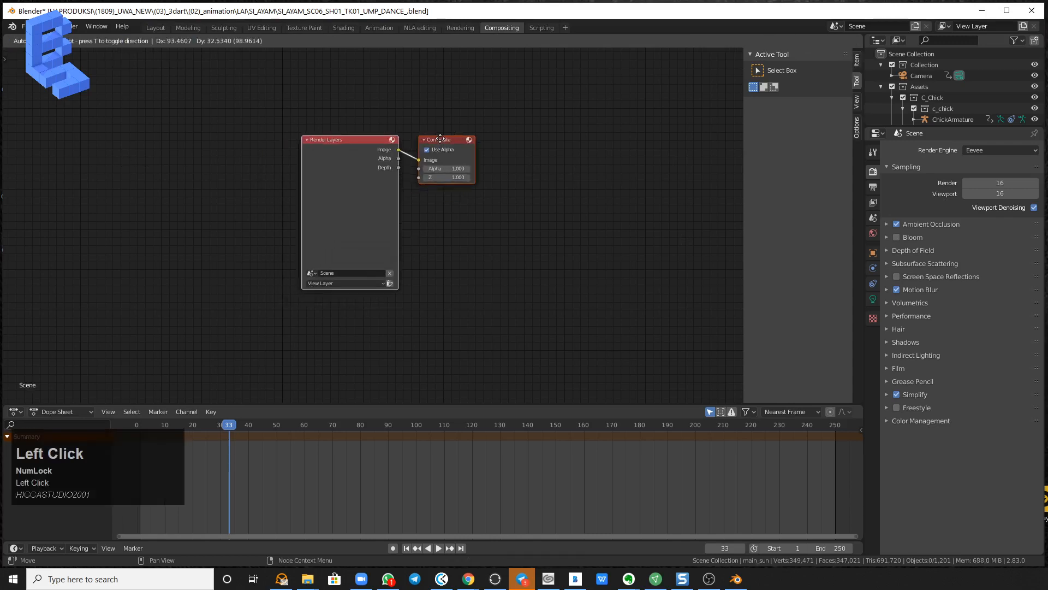
left_click(428, 143)
left_click_drag(427, 143, 458, 138)
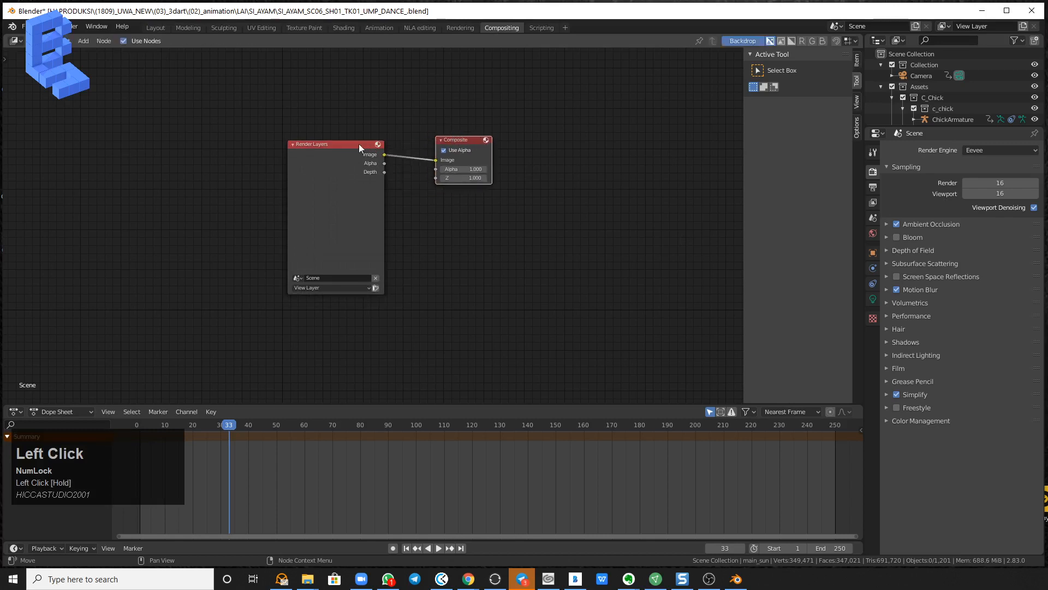
left_click_drag(343, 144, 314, 147)
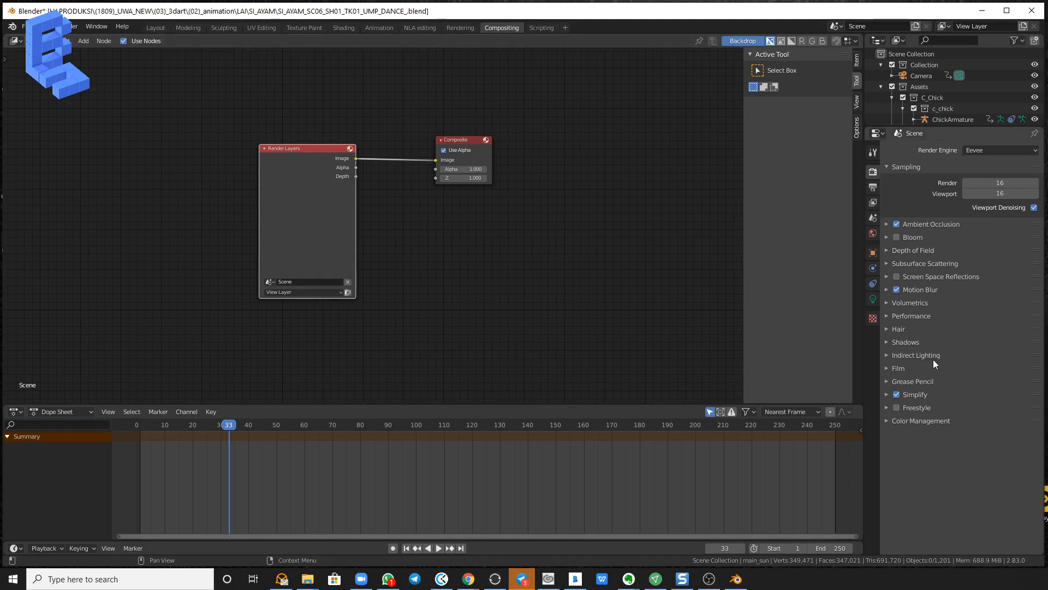
Enable the Mist, Shadow, Ambient Occlusion and Diffuse Color passes for the view layer.
left_click(874, 203)
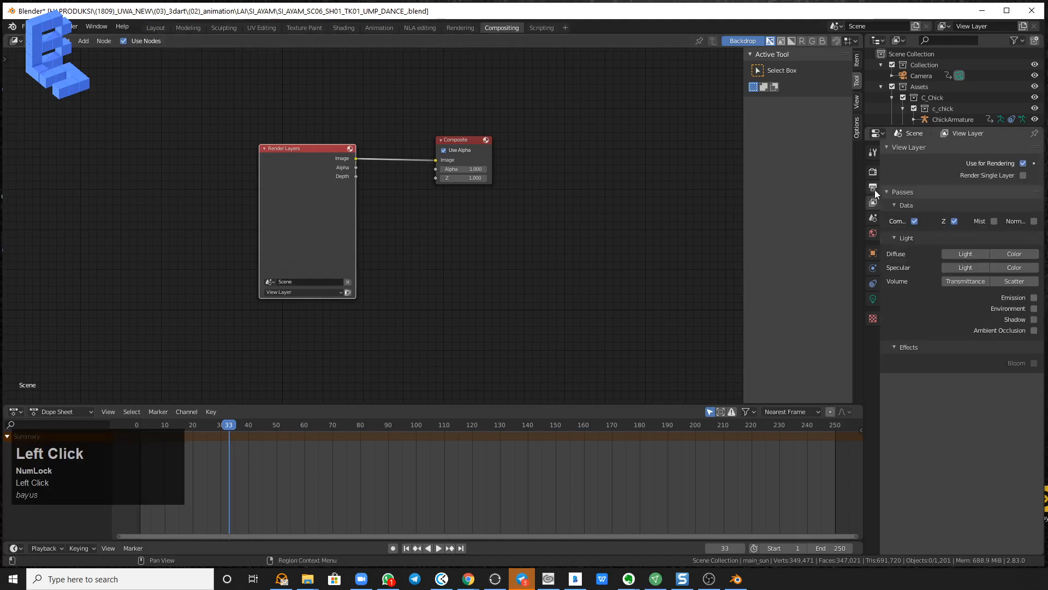
left_click(874, 187)
left_click(874, 173)
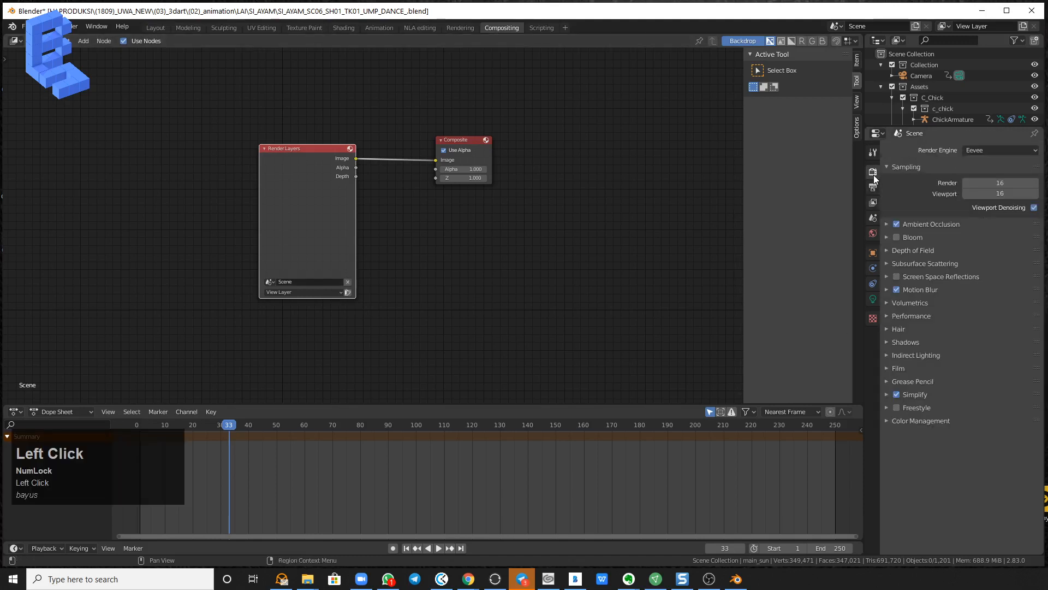
left_click(874, 203)
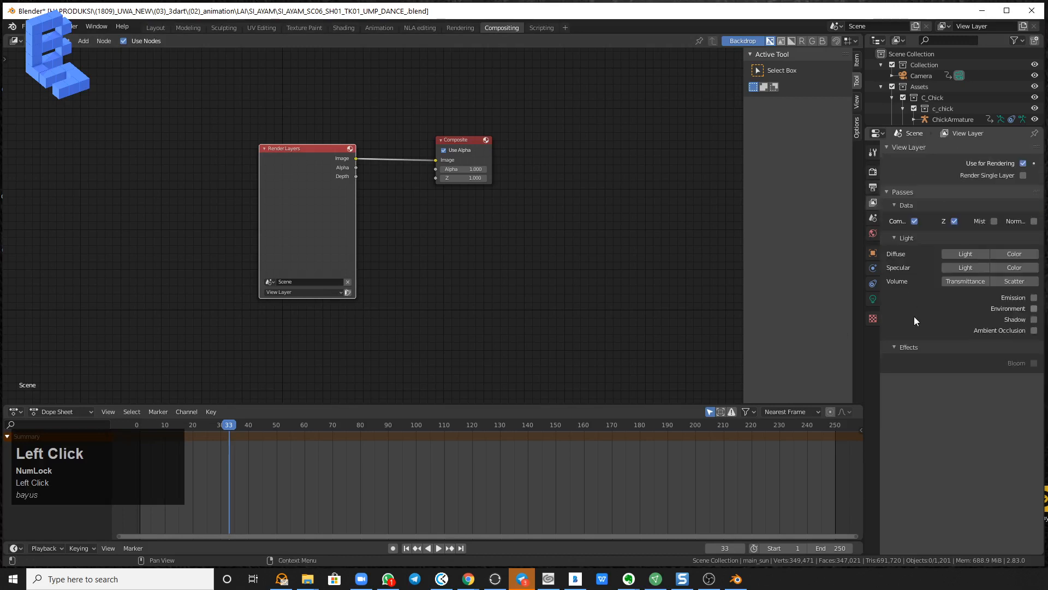
left_click(994, 221)
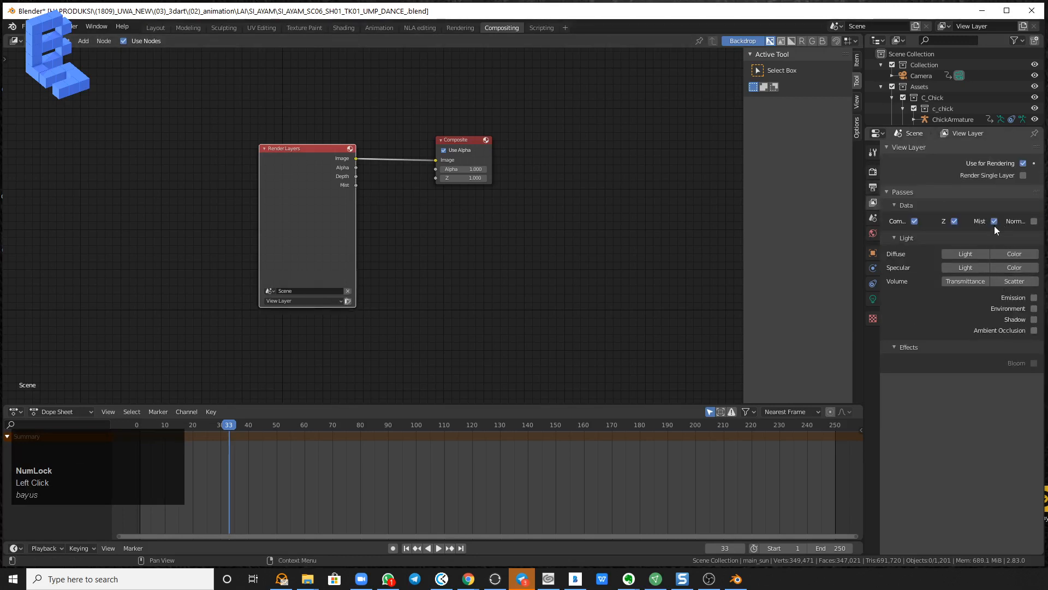
left_click(1034, 319)
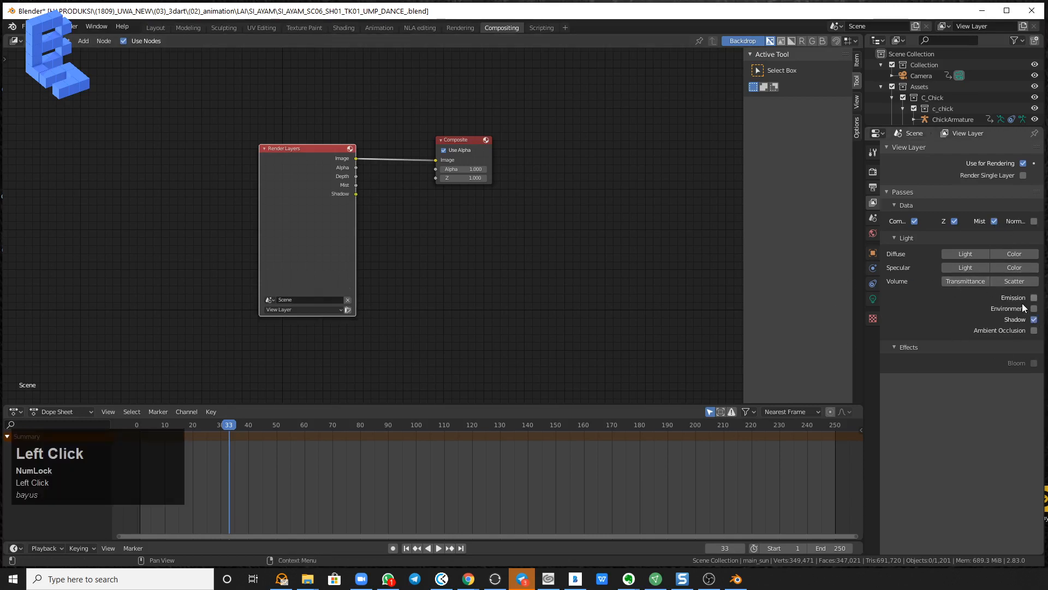
left_click(1034, 331)
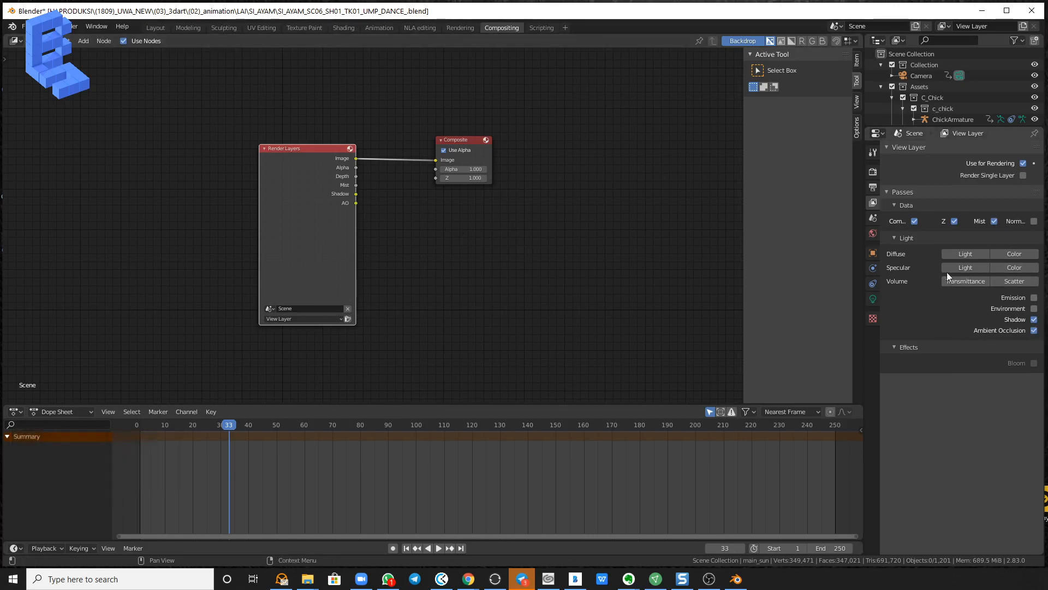
left_click(1014, 255)
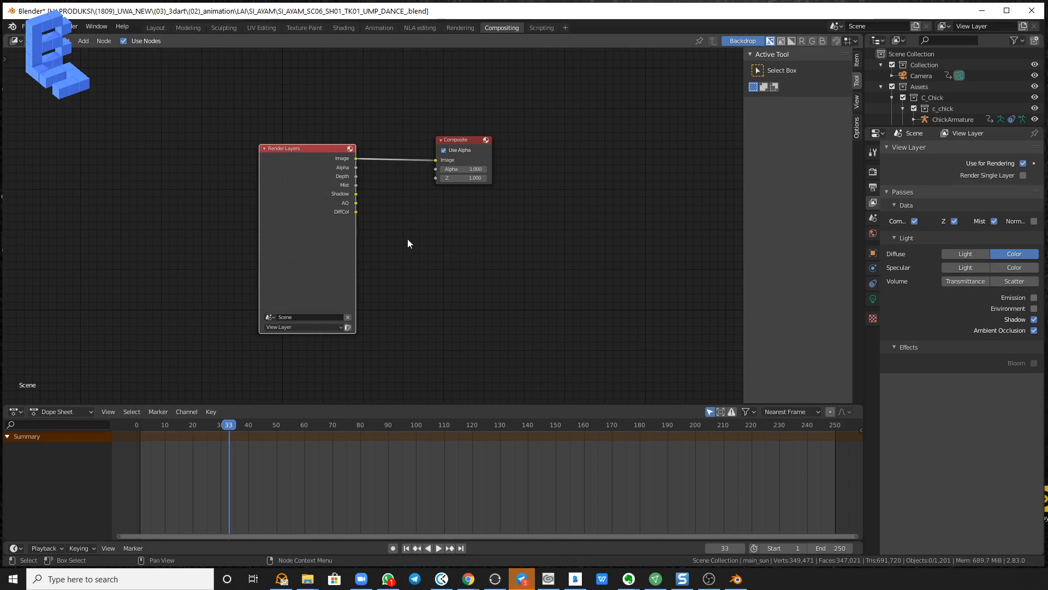
Add a File Output node, widen it and connect the Render Layers Image output to its Image input.
key("shift+a")
mouse_move(423, 261)
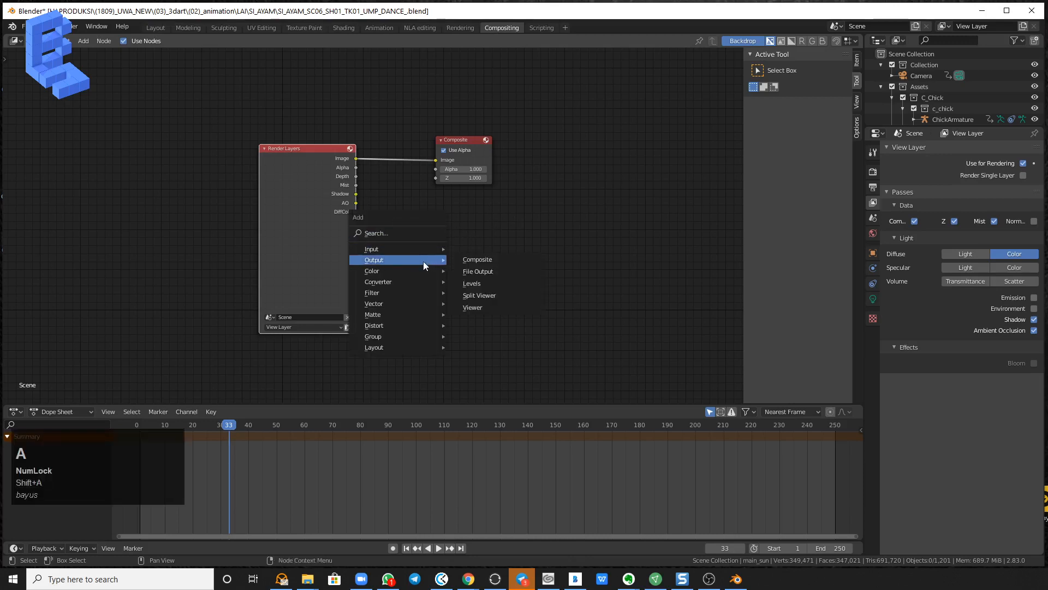
left_click(509, 270)
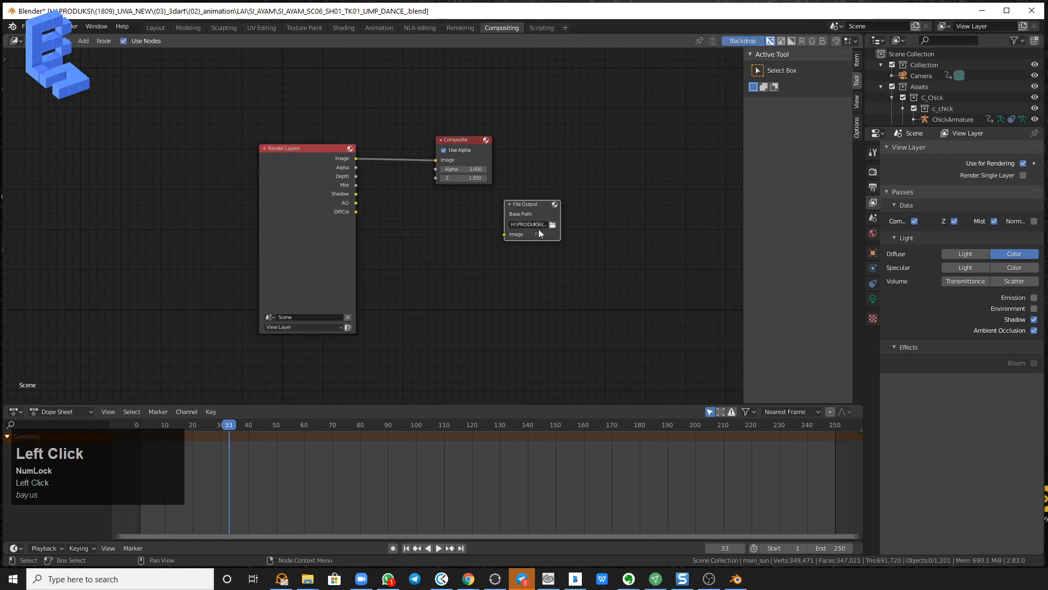
left_click_drag(562, 224, 638, 224)
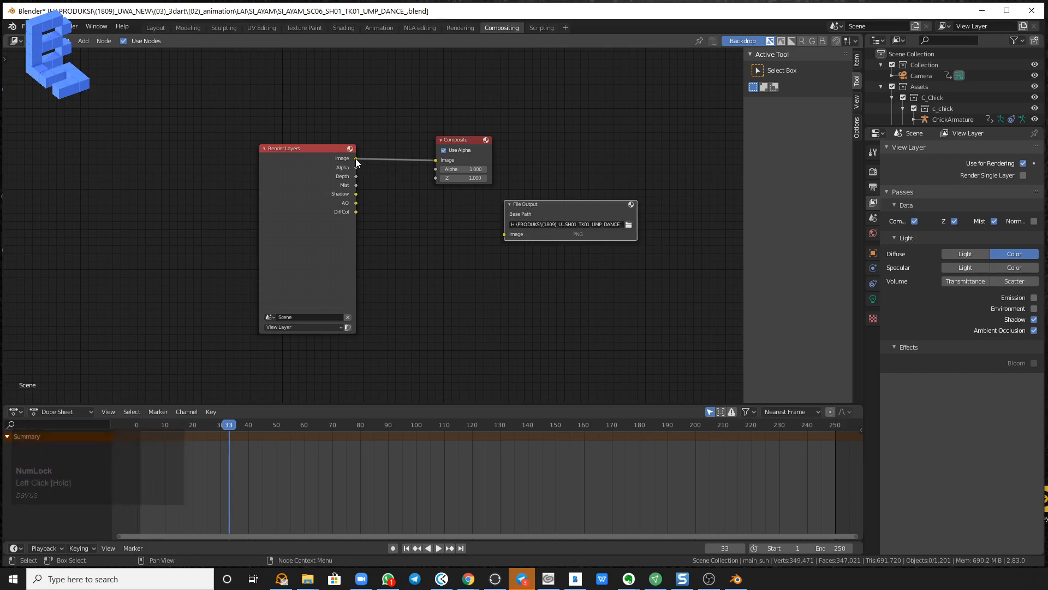
left_click_drag(356, 159, 503, 235)
Browse for the File Output node's base path and create a folder named comp inside (04_)_postpro\LAI\TMP.
left_click(628, 225)
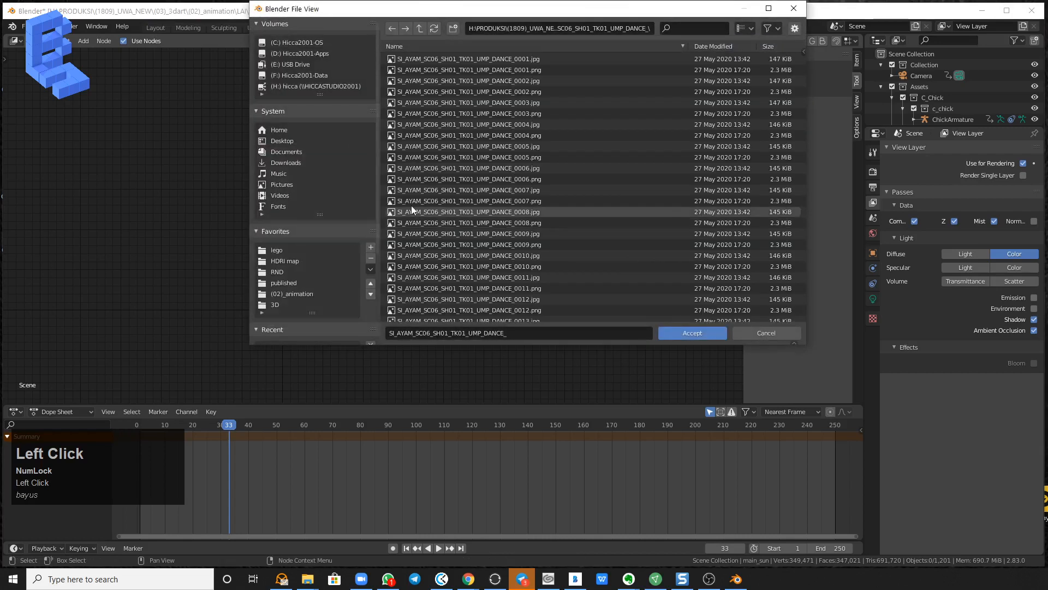
left_click(418, 28)
left_click(419, 28)
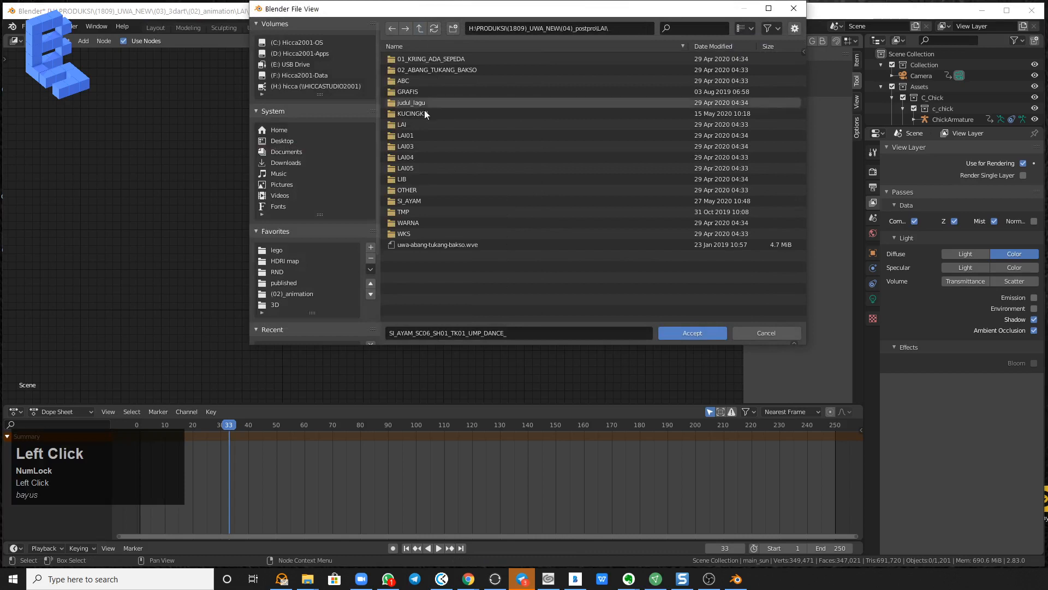
double_click(405, 211)
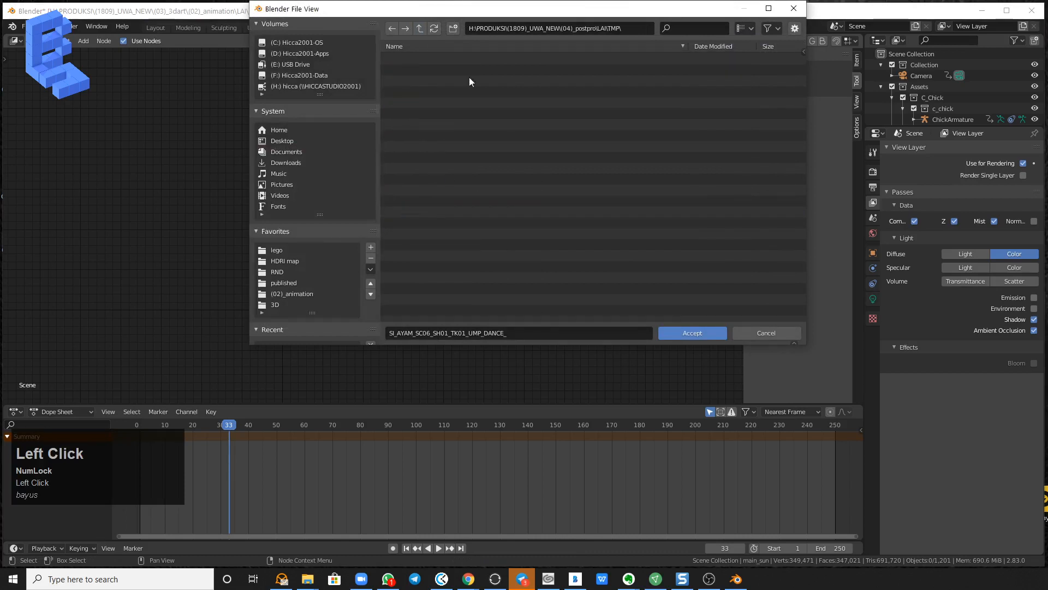
left_click(453, 28)
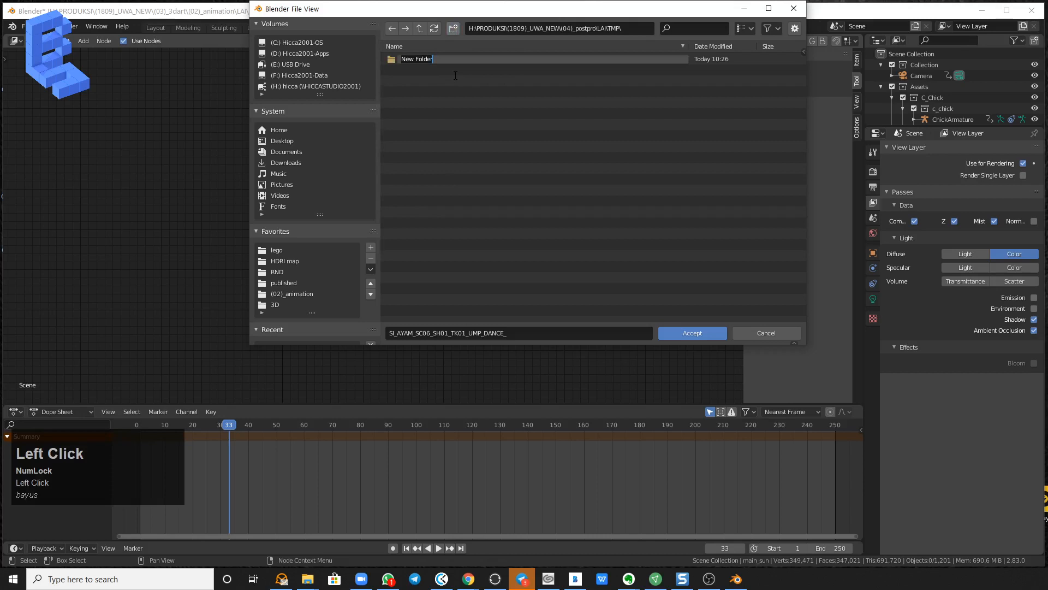
type("comp")
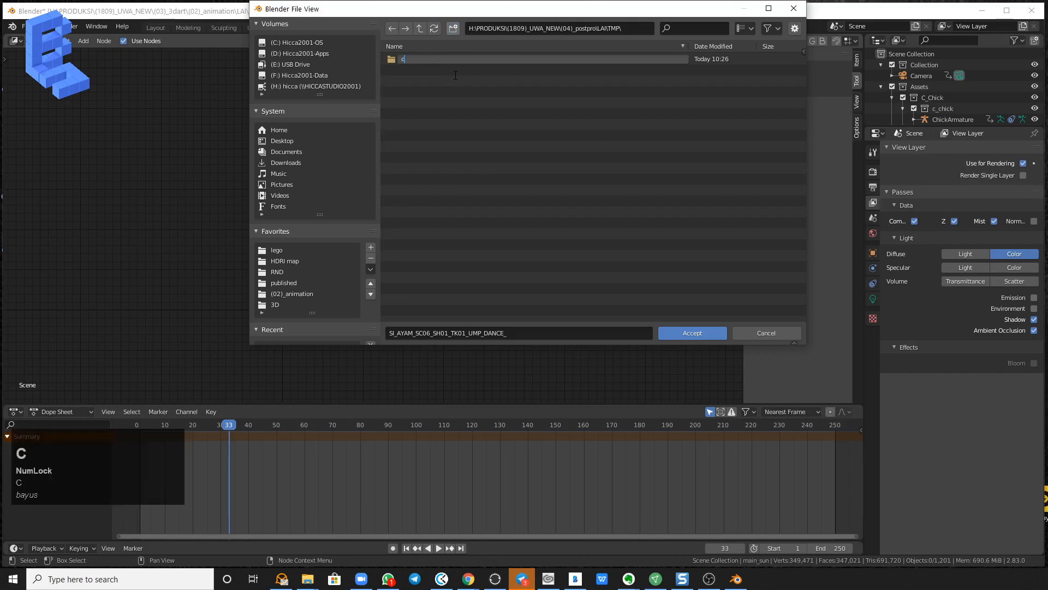
left_click(489, 116)
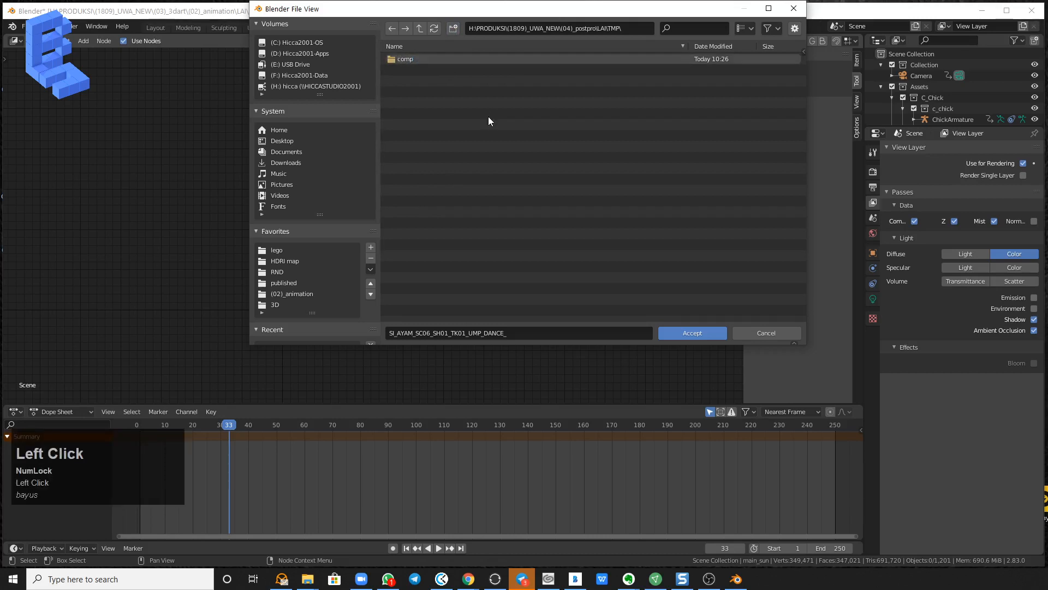
Open the comp folder in an enlarged file browser, accept it as the base path and select the File Output node.
double_click(398, 59)
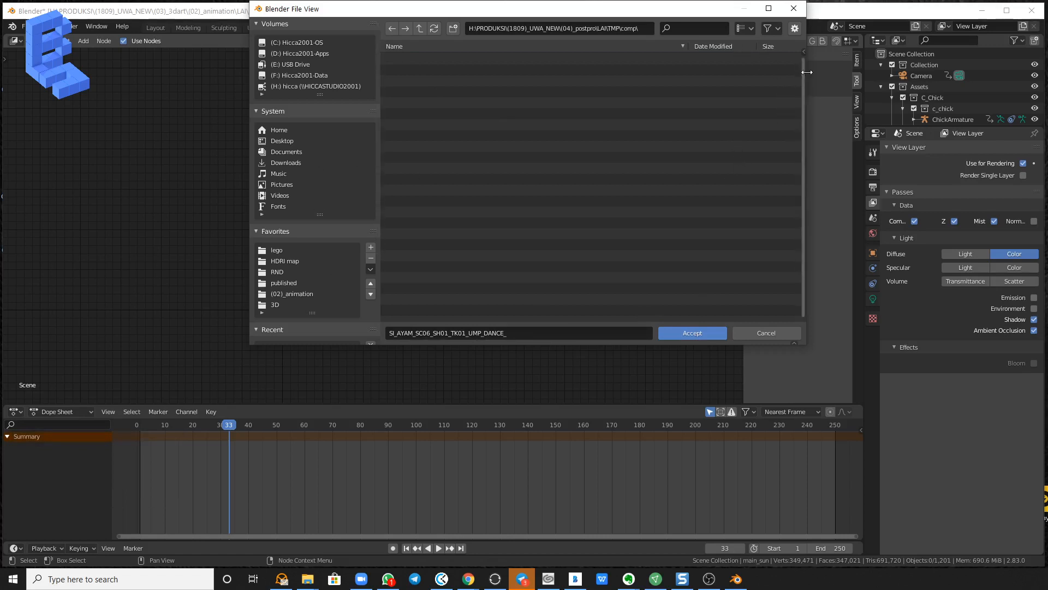
left_click_drag(807, 72, 866, 72)
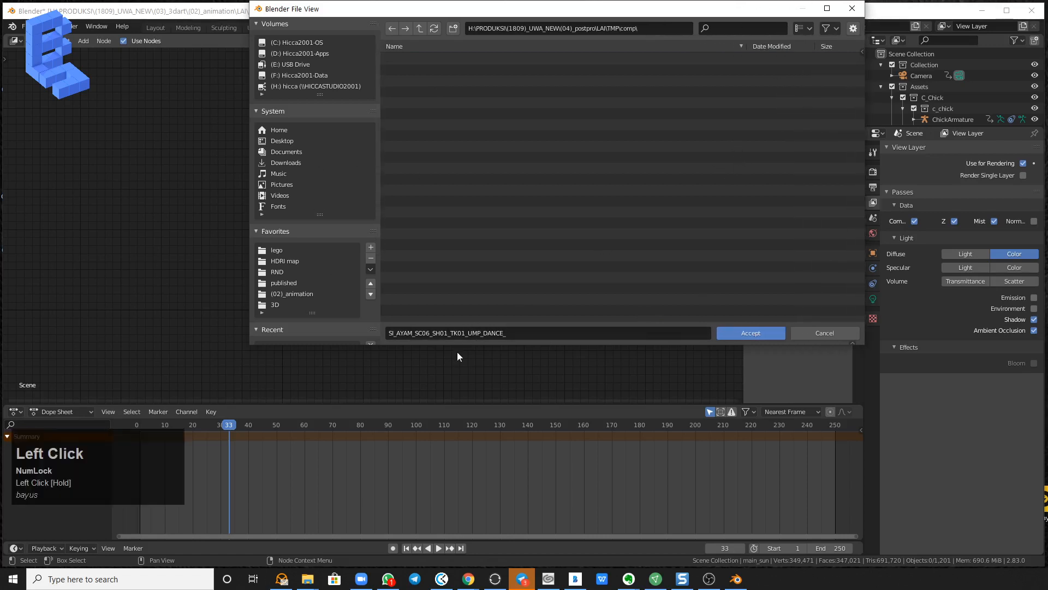
left_click_drag(457, 345, 731, 394)
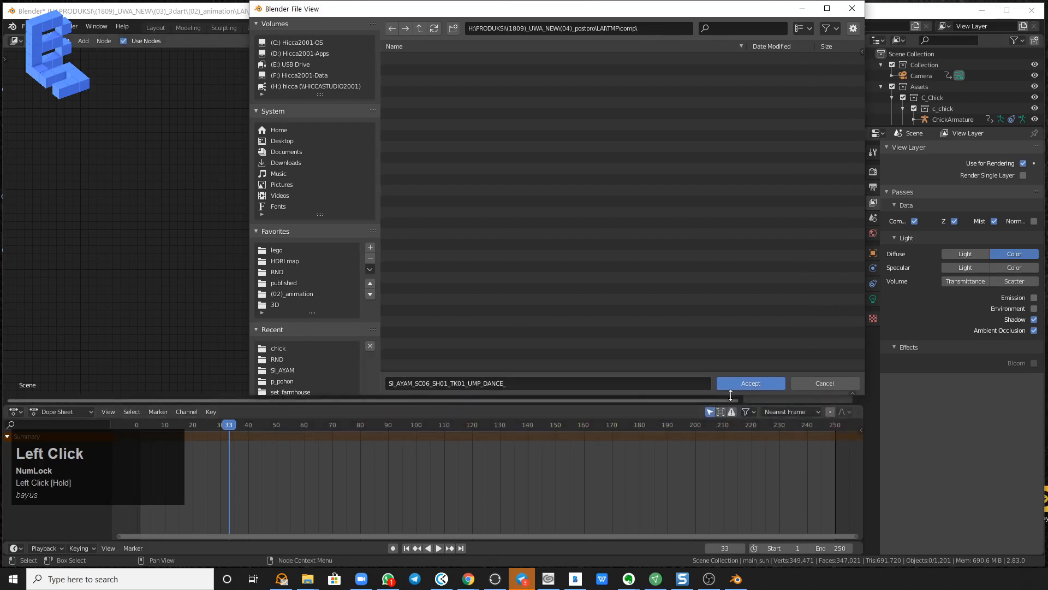
left_click(743, 383)
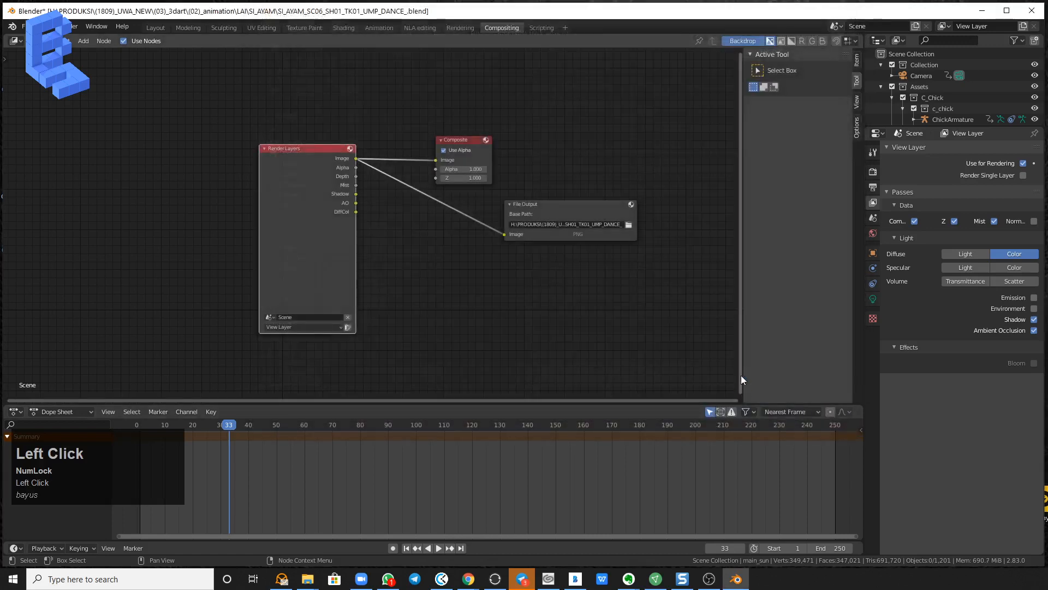
left_click(551, 205)
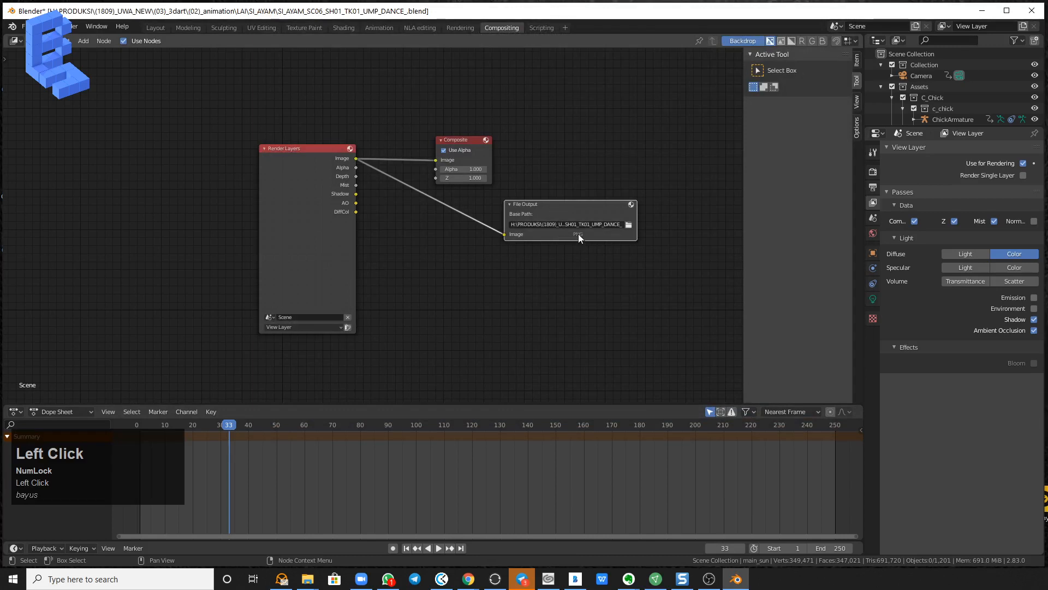
left_click(631, 204)
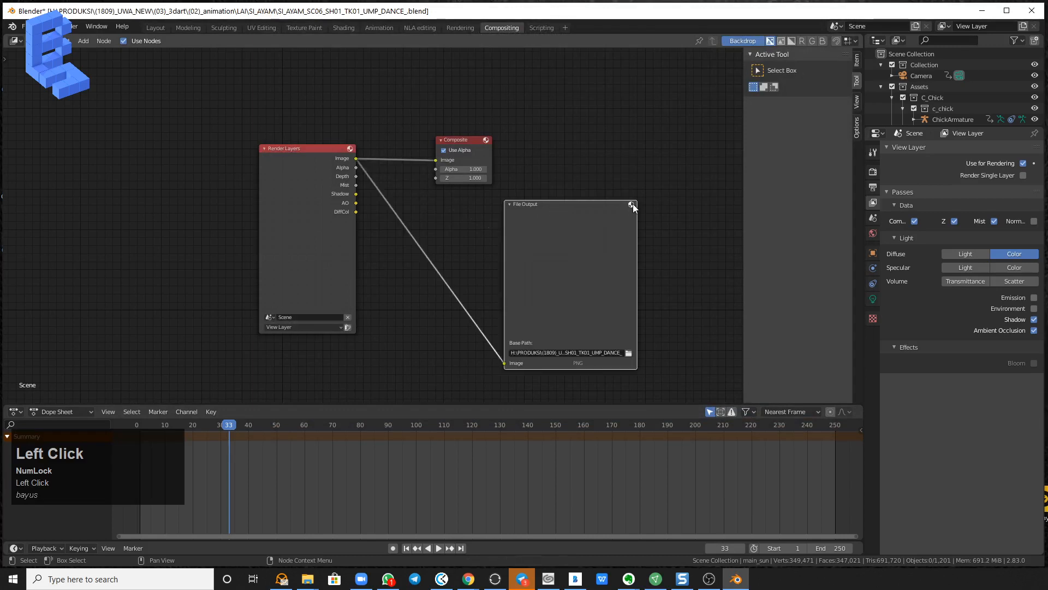
left_click(632, 204)
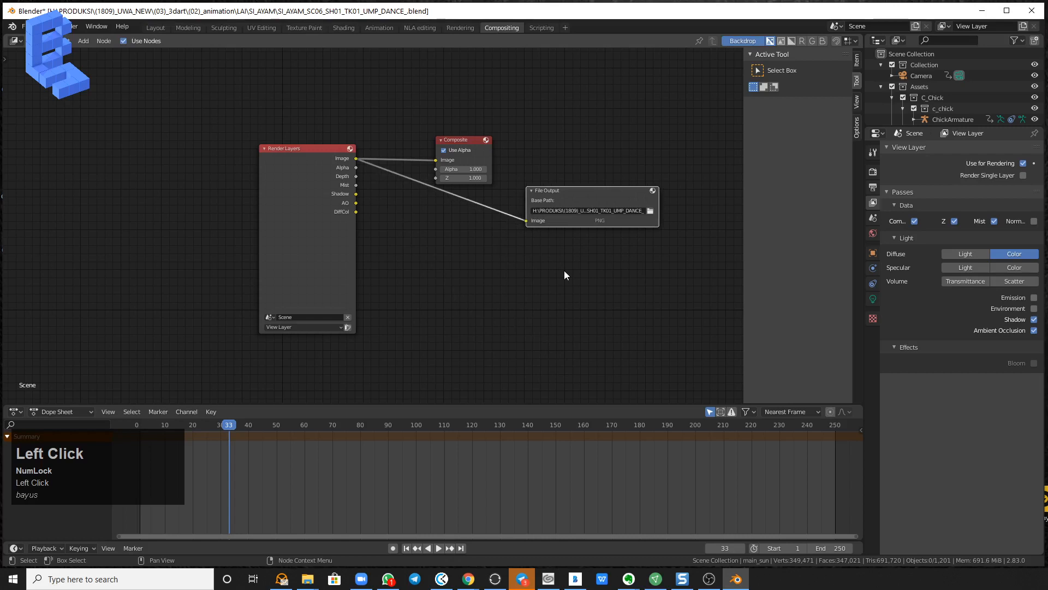
key("shift+a")
mouse_move(562, 271)
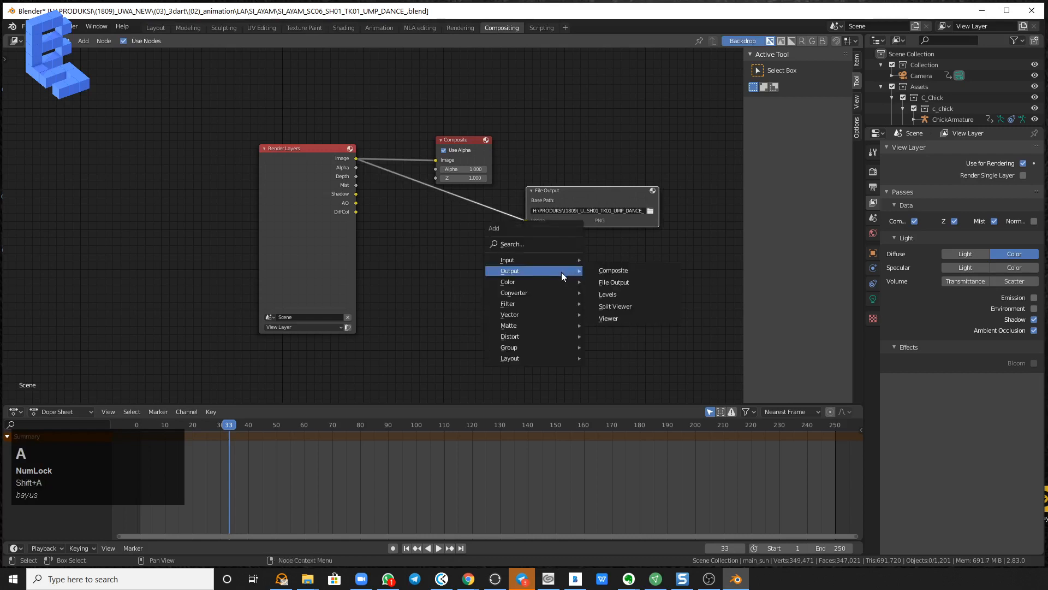
left_click(630, 282)
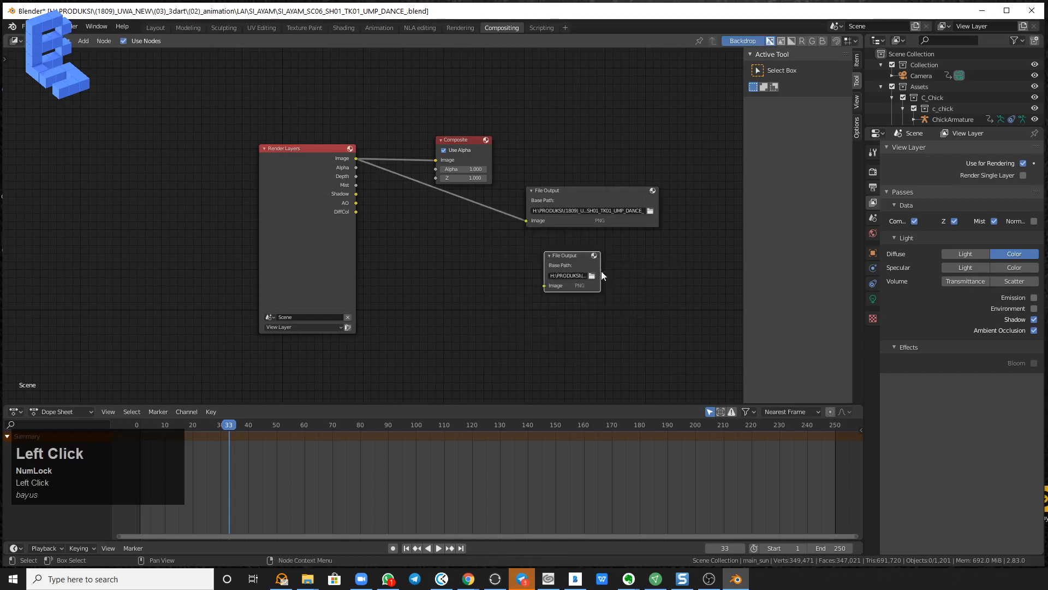
key("Delete")
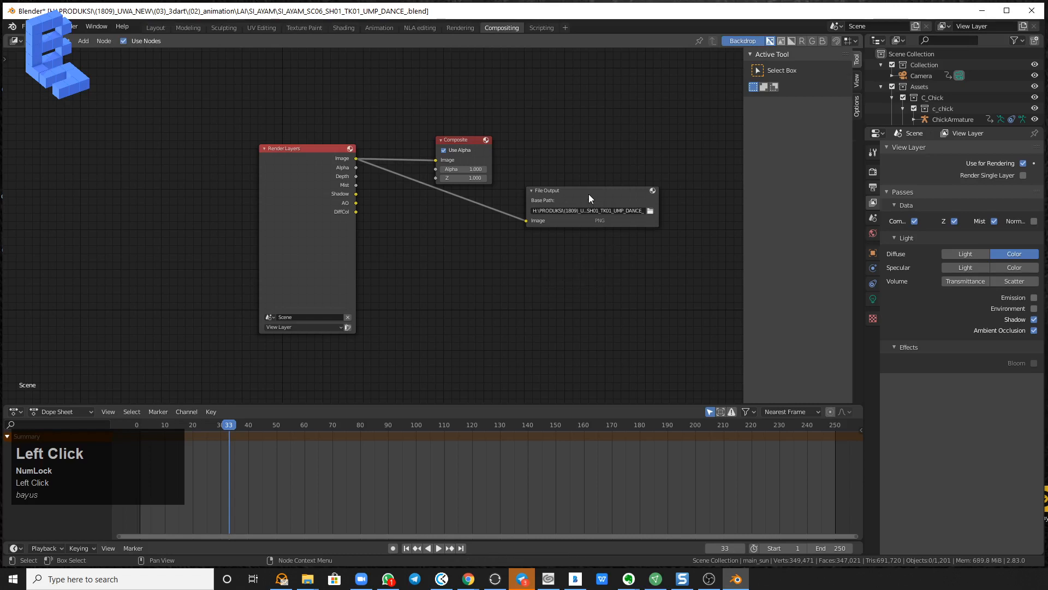
Duplicate the existing File Output node and place the copy directly below it.
left_click(589, 195)
key("ctrl+c")
key("ctrl+v")
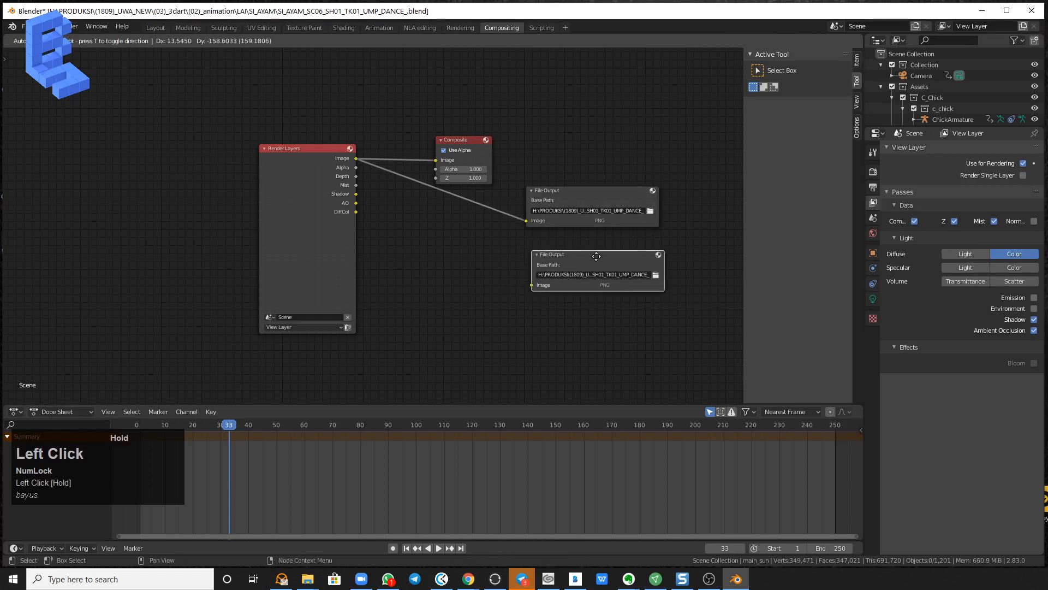
Create an ao folder in LAI\TMP as the new File Output node's base path and connect the Render Layers AO output to the node.
left_click(656, 271)
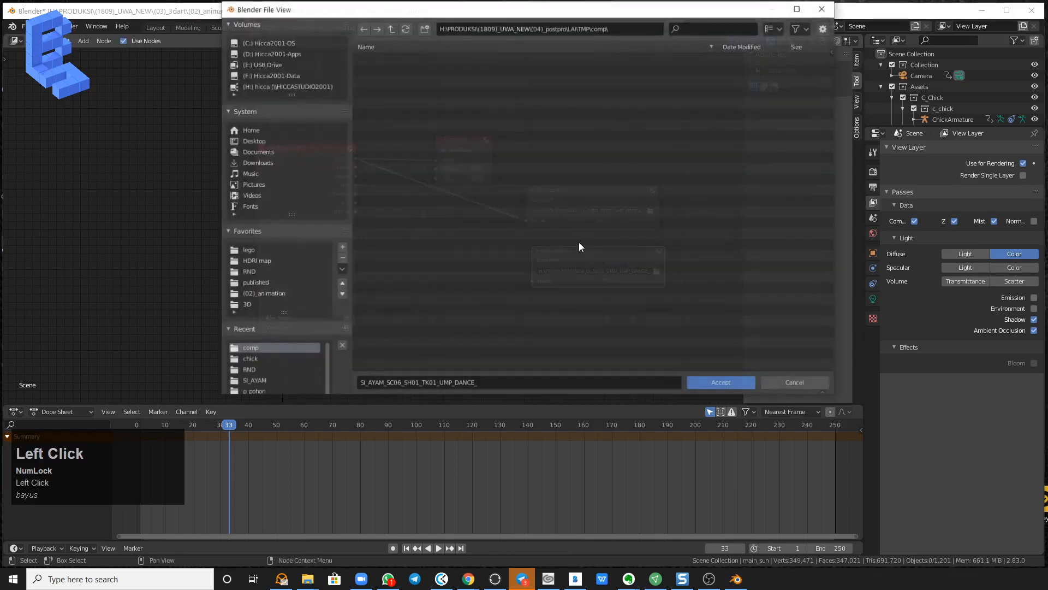
left_click(391, 28)
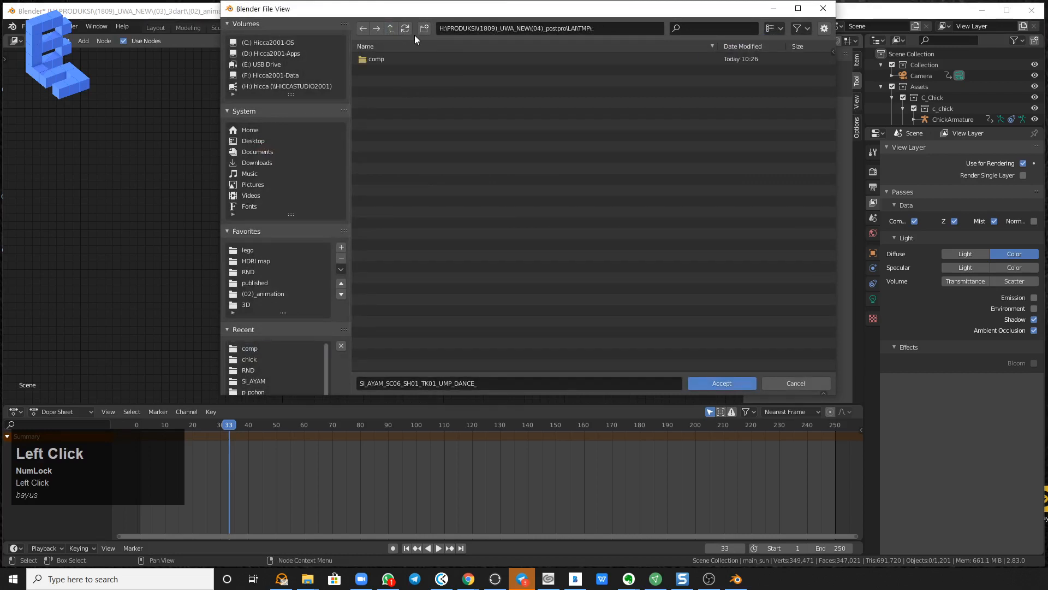
left_click(424, 28)
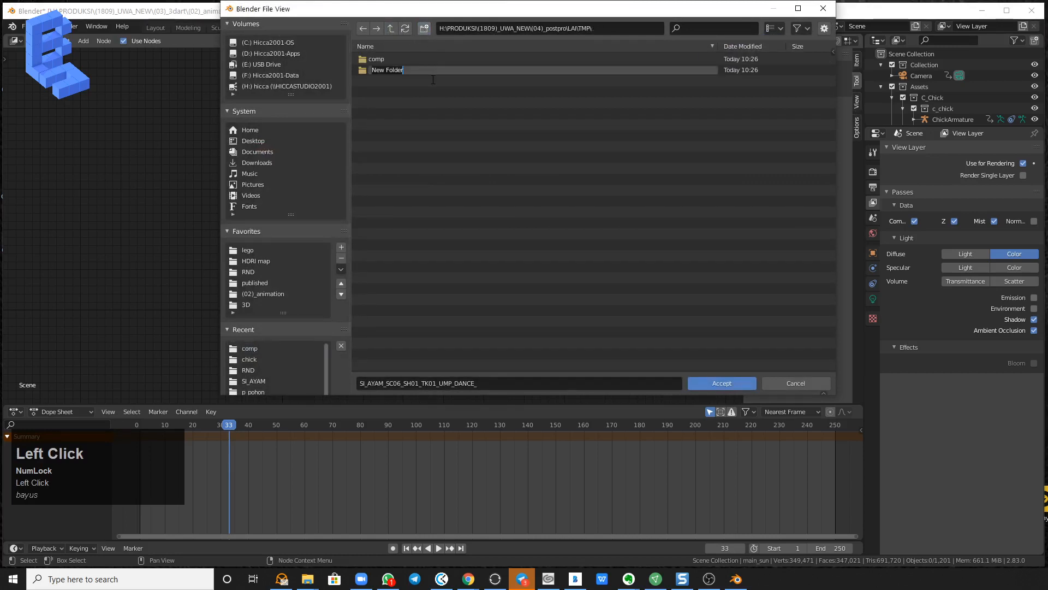
type("ao")
left_click(383, 77)
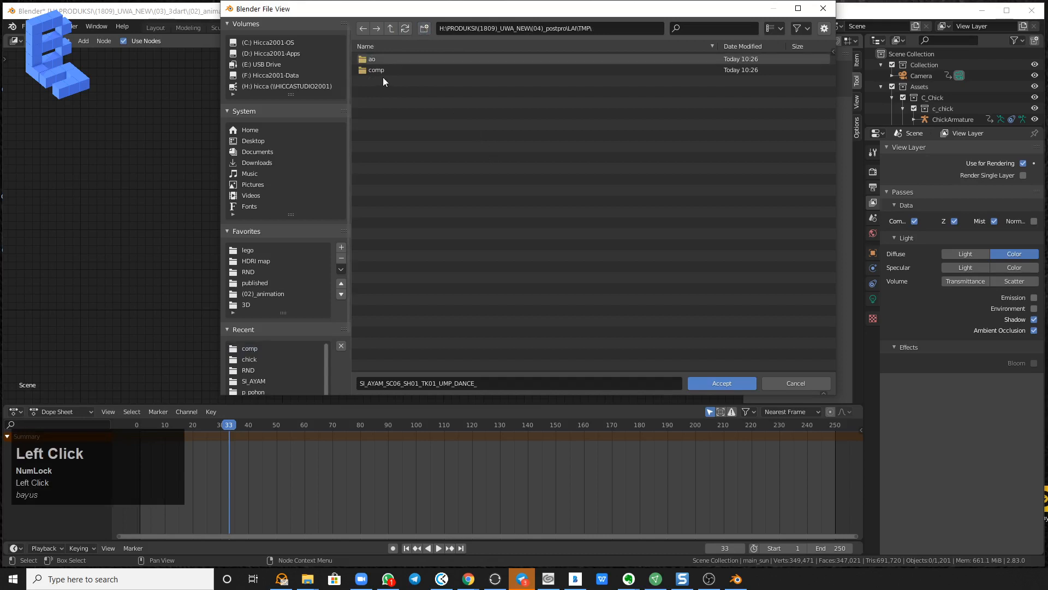
double_click(368, 60)
left_click(734, 382)
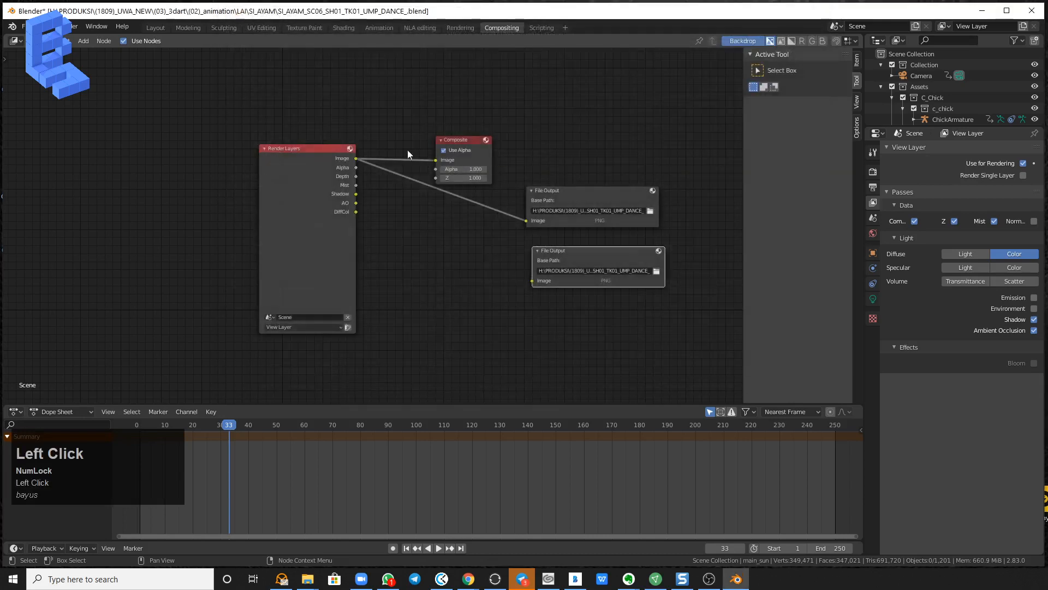
left_click_drag(362, 162, 534, 282)
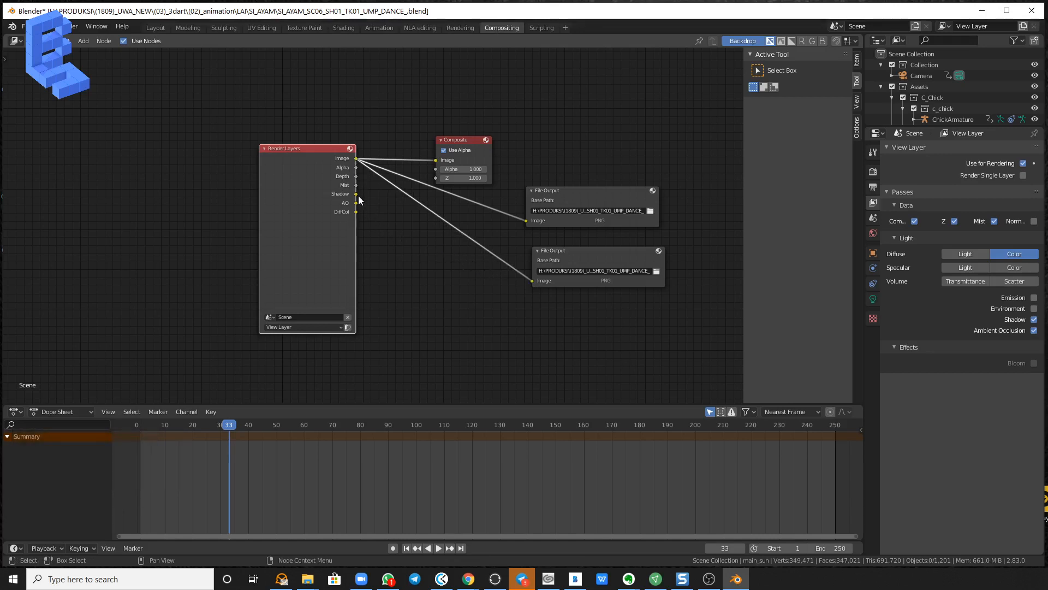
left_click_drag(357, 203, 532, 281)
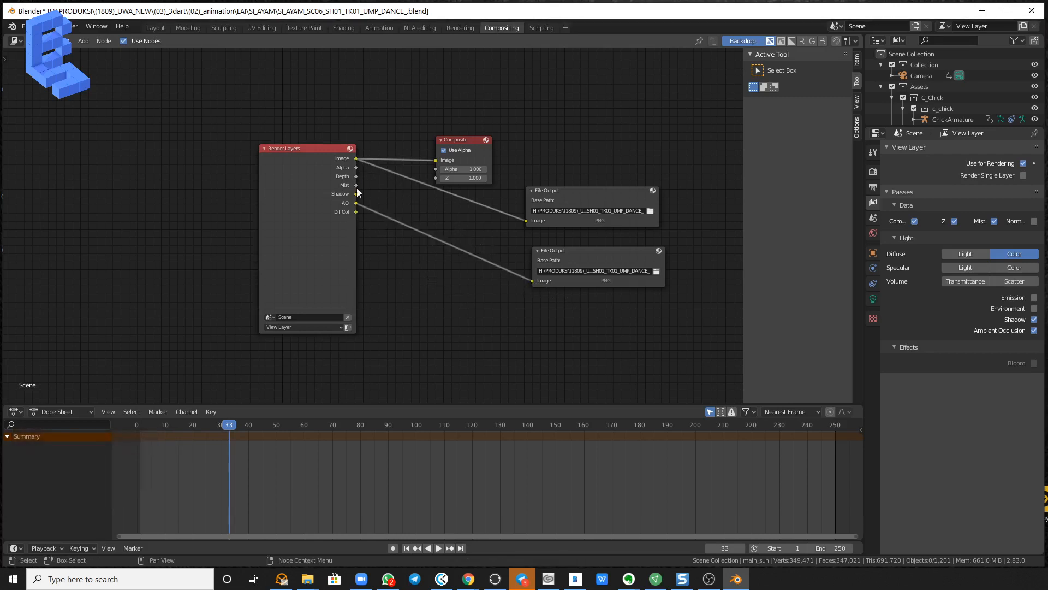
Duplicate the AO File Output node, place the copy below it and connect the DiffCol output to its Image input.
left_click(581, 254)
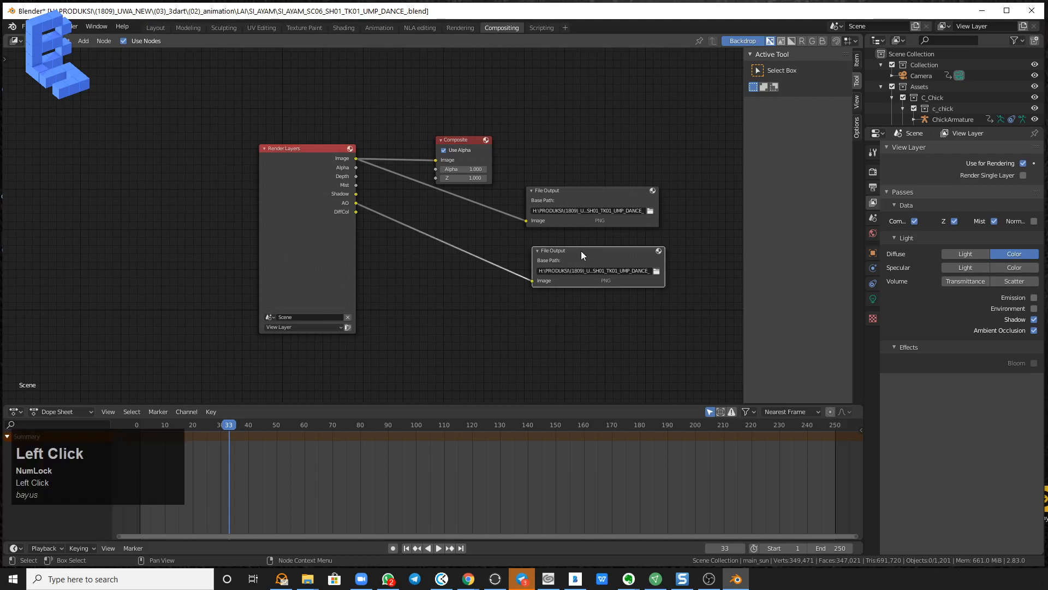
key("ctrl+c")
key("ctrl+v")
left_click_drag(598, 252, 581, 320)
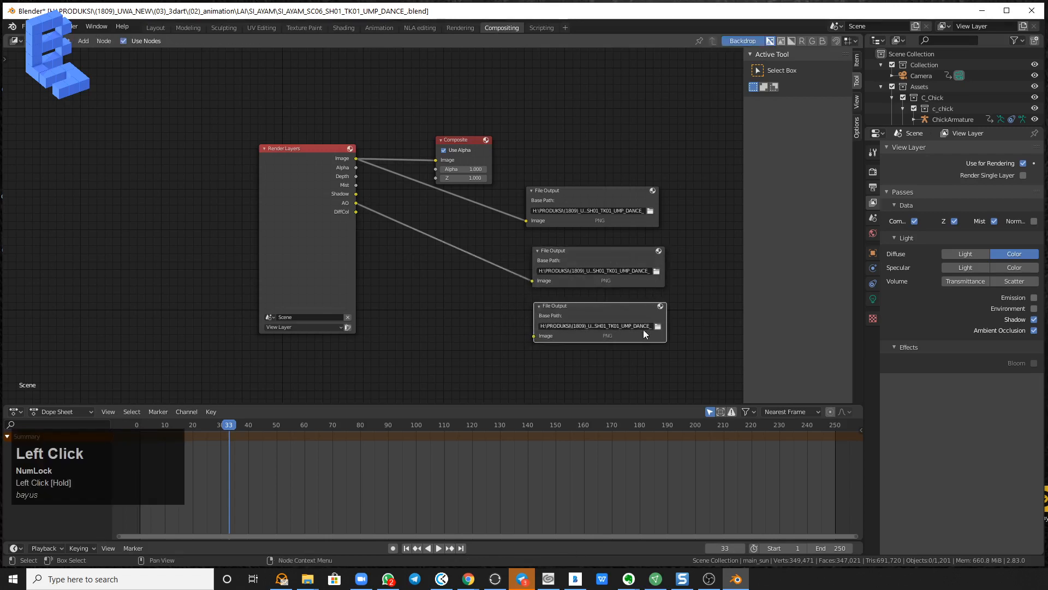
left_click_drag(357, 212, 534, 335)
Create a folder named col in LAI\TMP from the DiffCol File Output node's path browser and accept TMP as its base path.
left_click(659, 326)
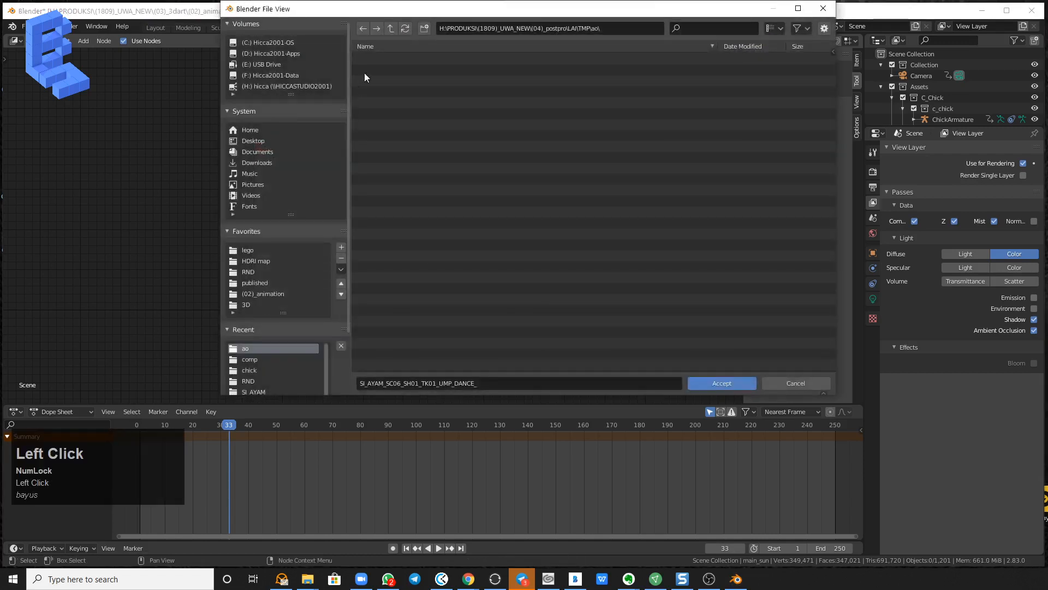
left_click(390, 29)
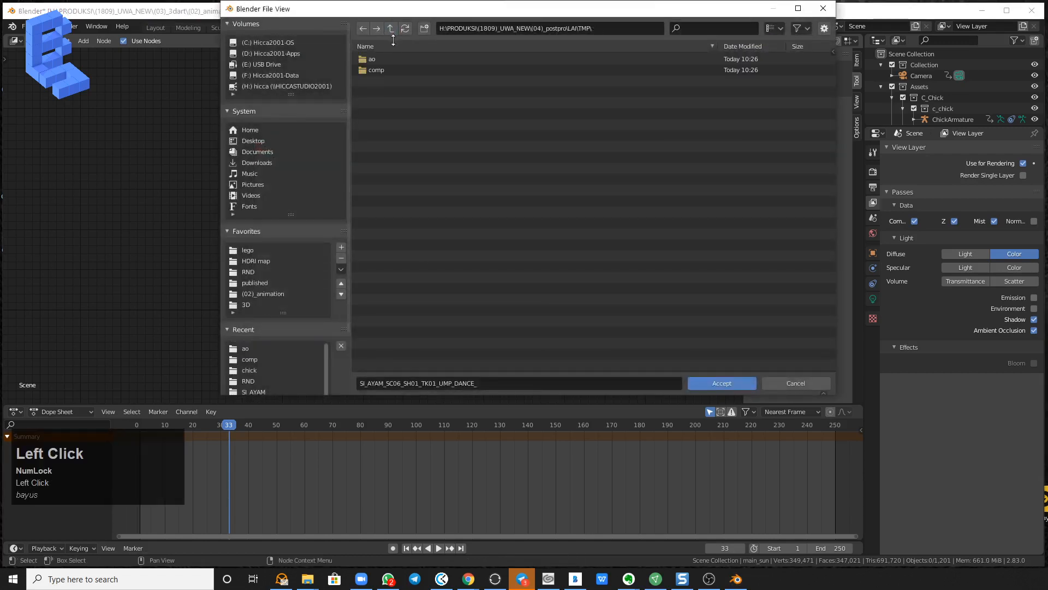
left_click(426, 30)
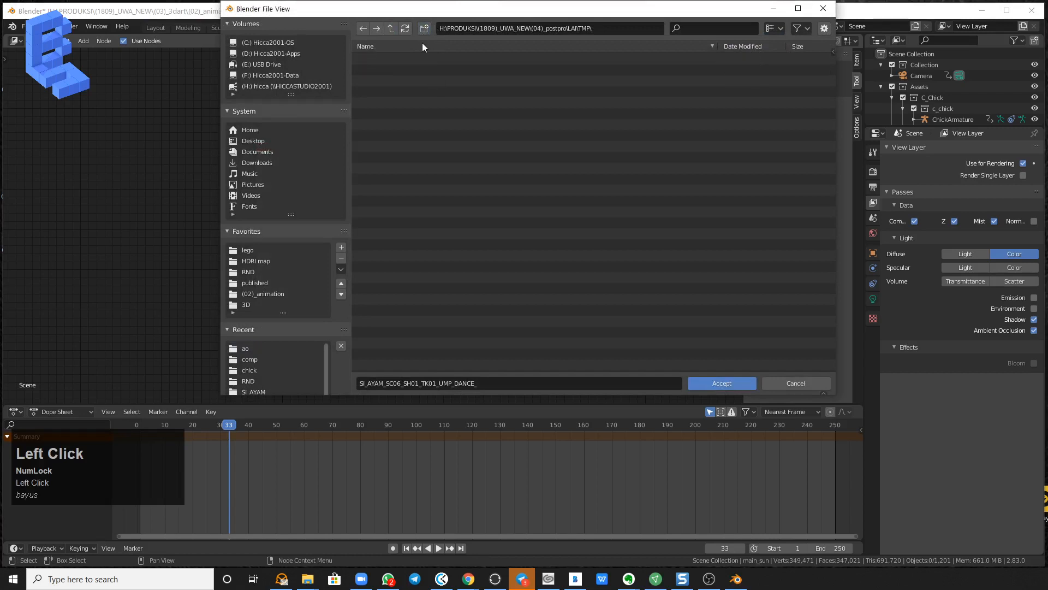
type("col")
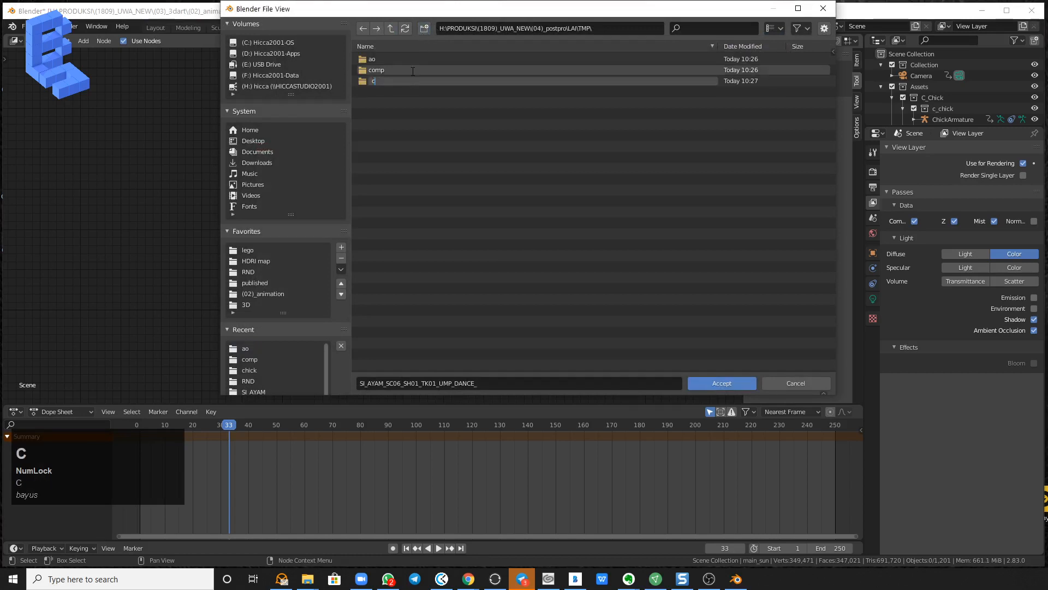
left_click(718, 381)
left_click(719, 381)
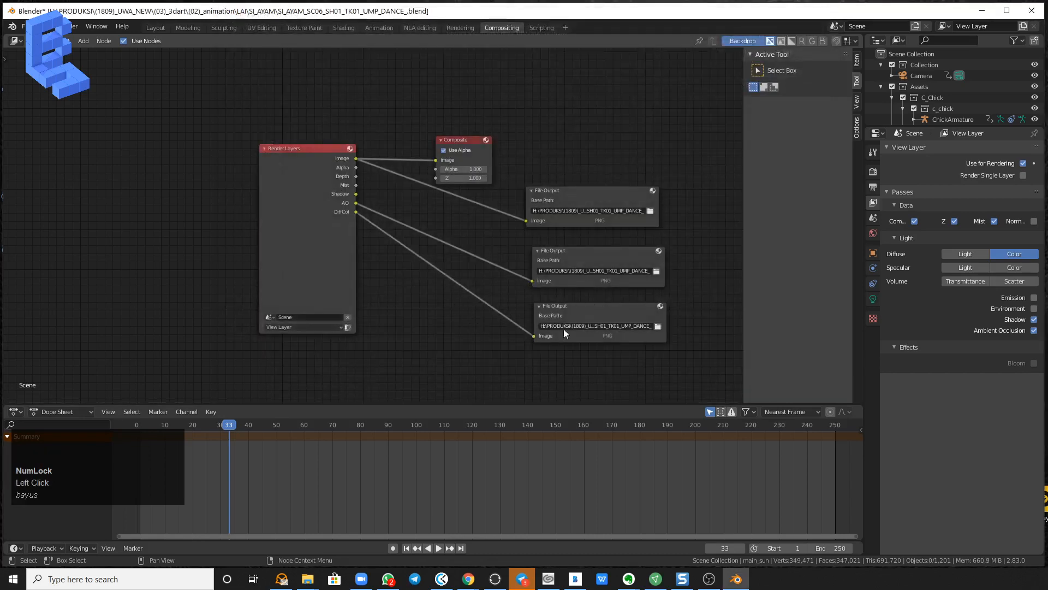
Duplicate the DiffCol File Output node and place the copy above the other File Output nodes.
left_click(592, 310)
key("ctrl+v")
left_click_drag(593, 313, 589, 135)
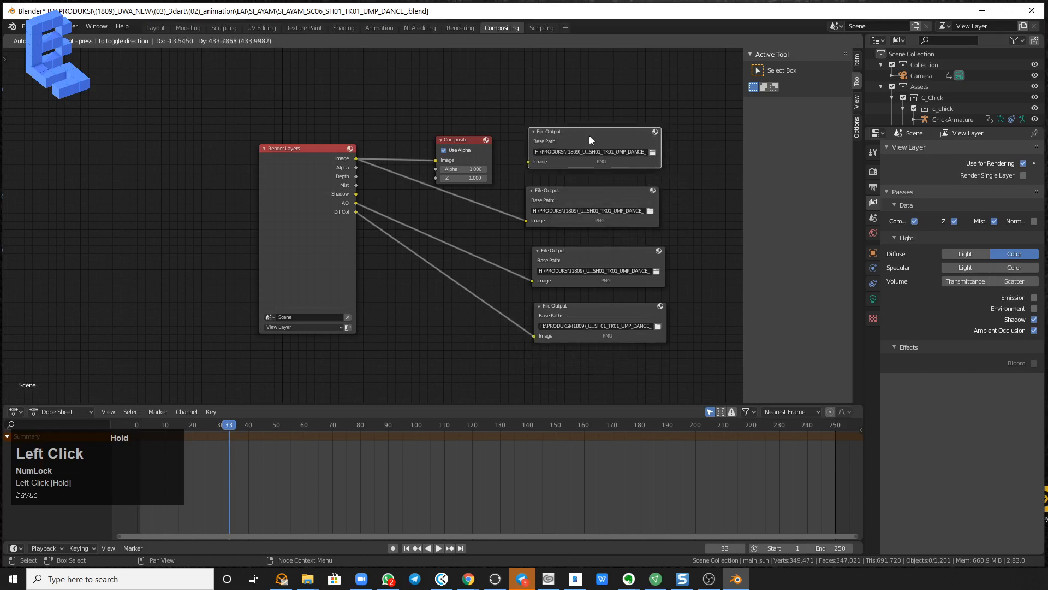
Create a folder named shadow in LAI\TMP from the new node's path browser and connect the Shadow output to that node.
left_click(647, 152)
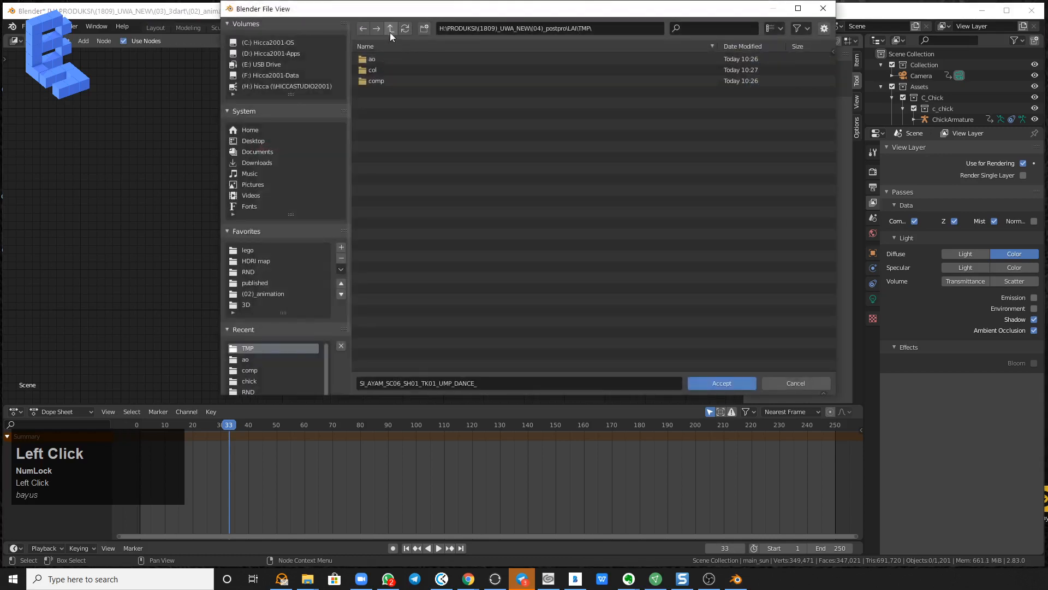
left_click(425, 28)
type("sh")
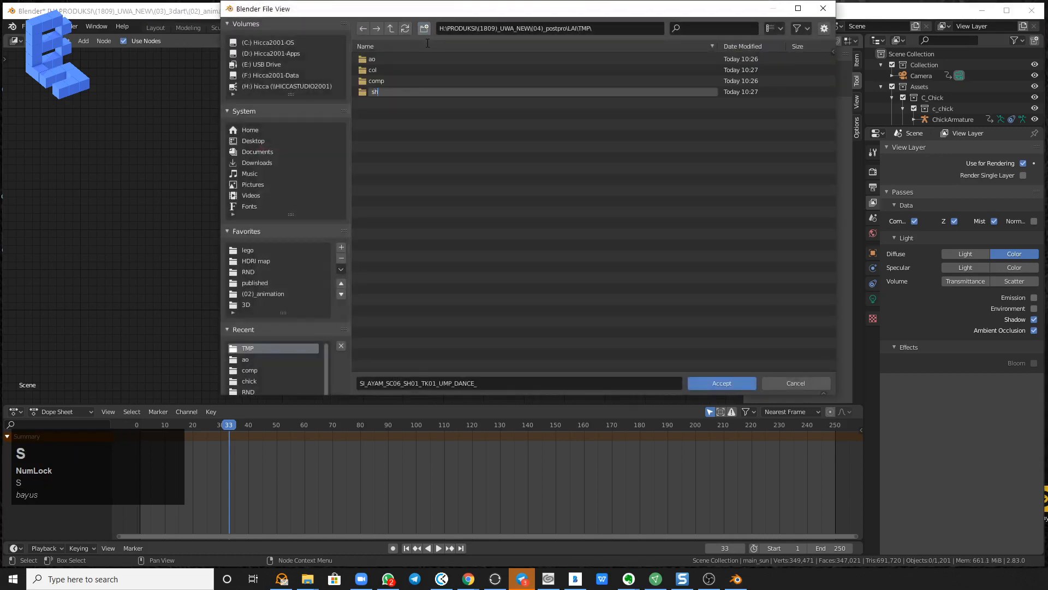
type("adow")
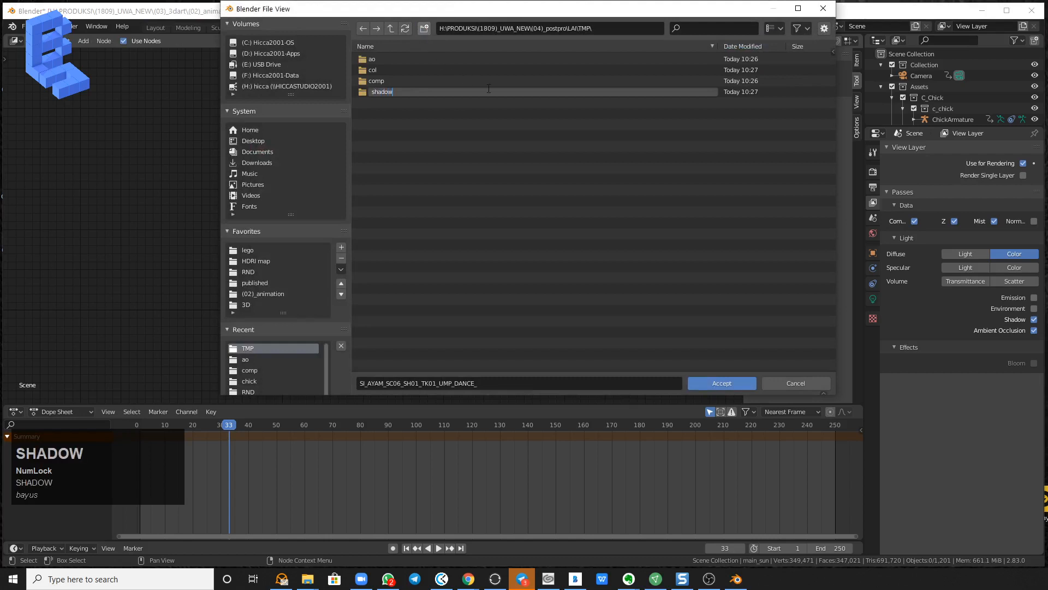
left_click(549, 204)
left_click(717, 381)
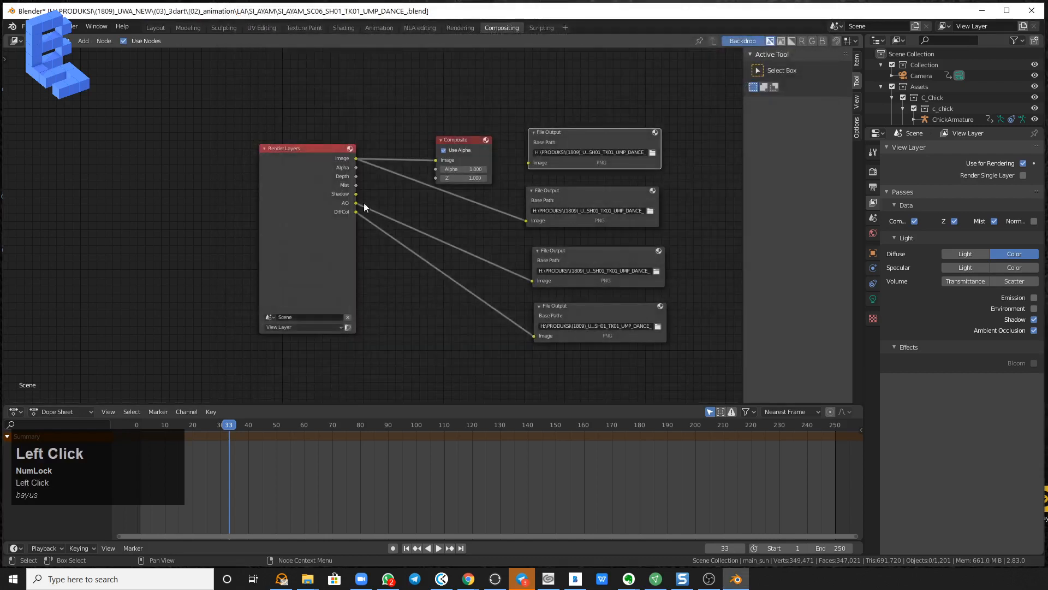
left_click_drag(356, 194, 530, 169)
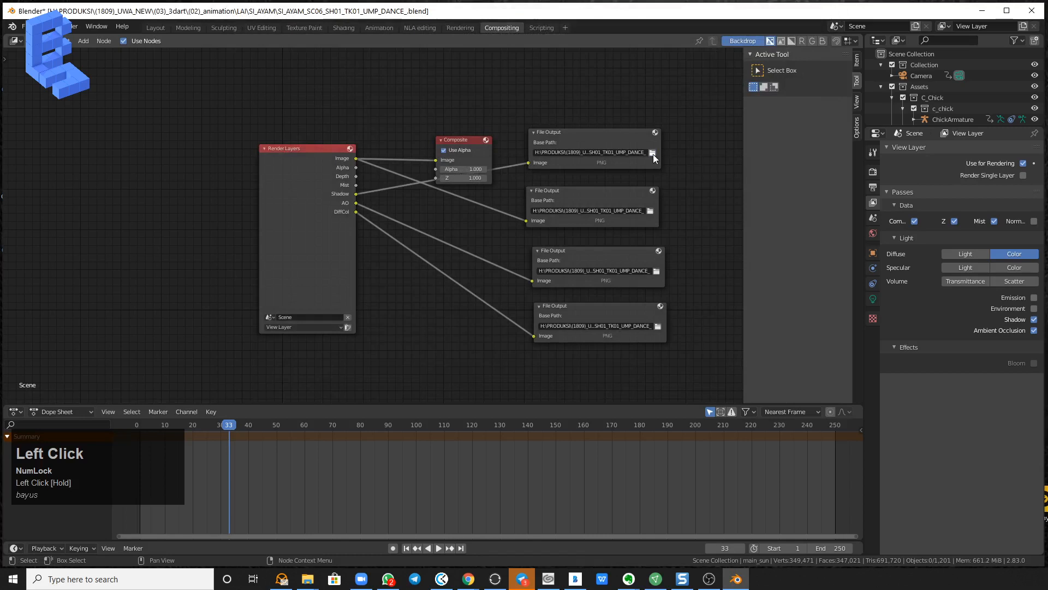
Set the Shadow File Output node's base path to the shadow folder and move the Composite node up, clear of the links.
left_click(653, 153)
double_click(377, 91)
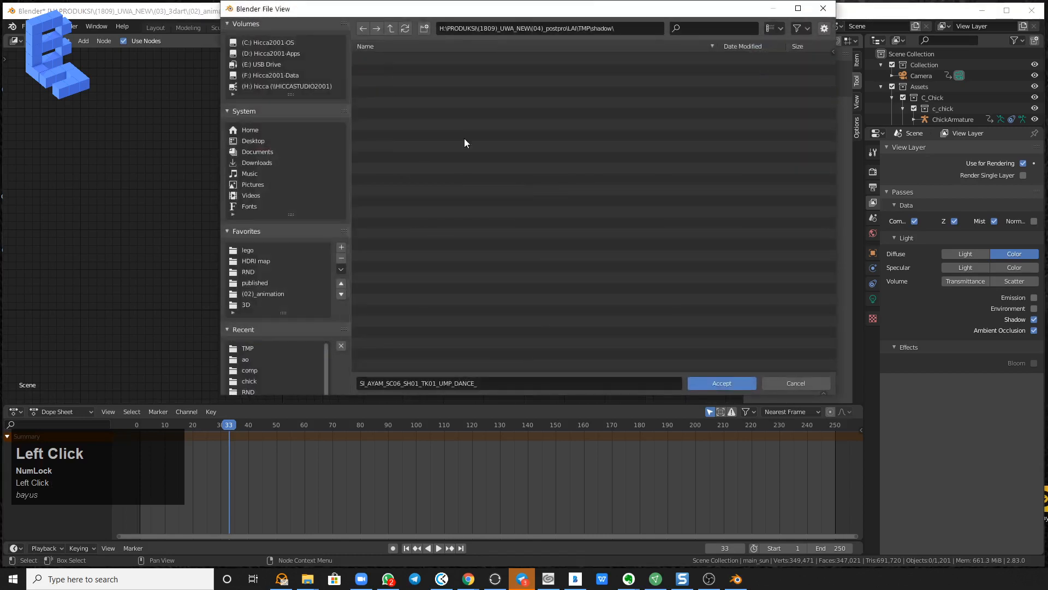
left_click(738, 382)
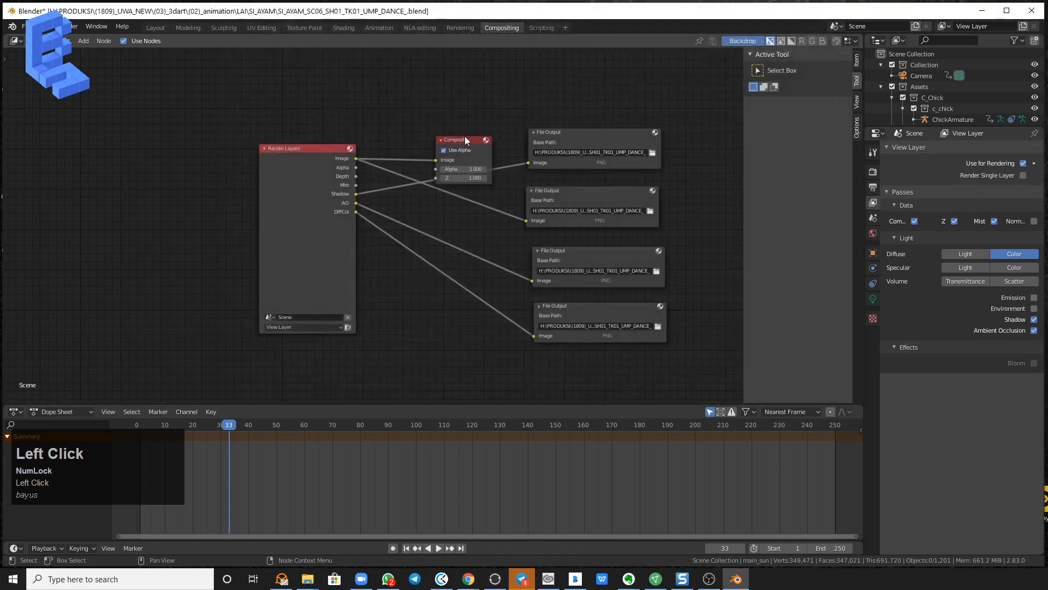
left_click_drag(466, 141, 469, 85)
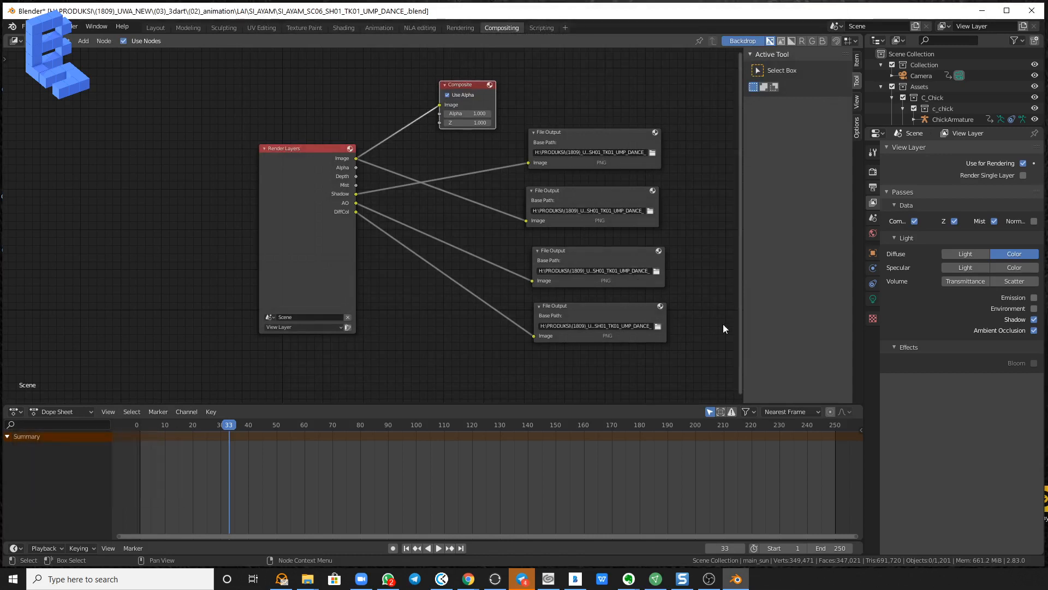
Browse for the scene's render output path and go to the TMP folder under (04)_postpro\LAI.
left_click(872, 173)
left_click(873, 186)
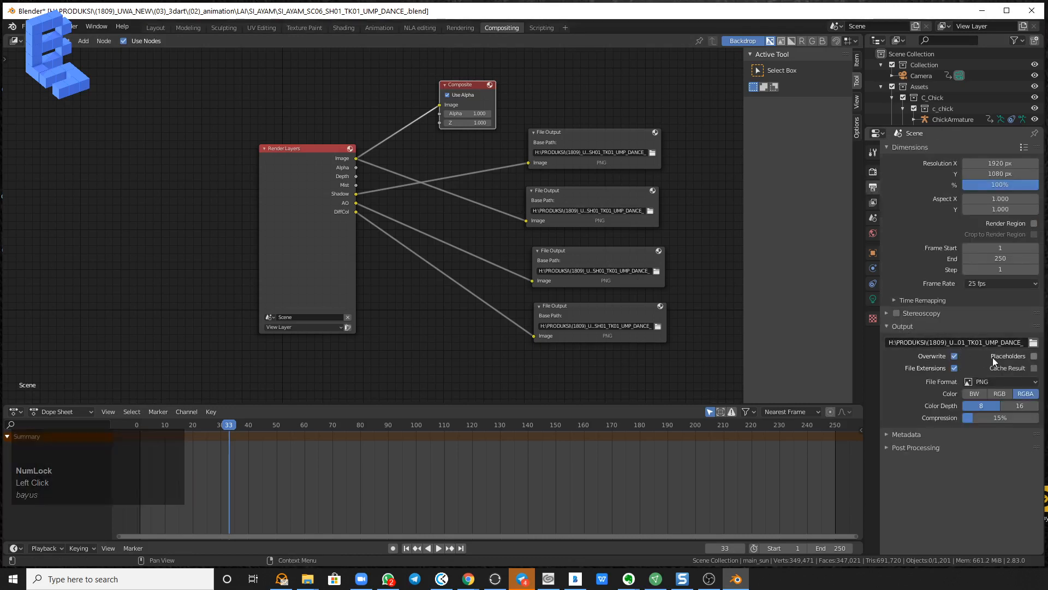
left_click(1032, 344)
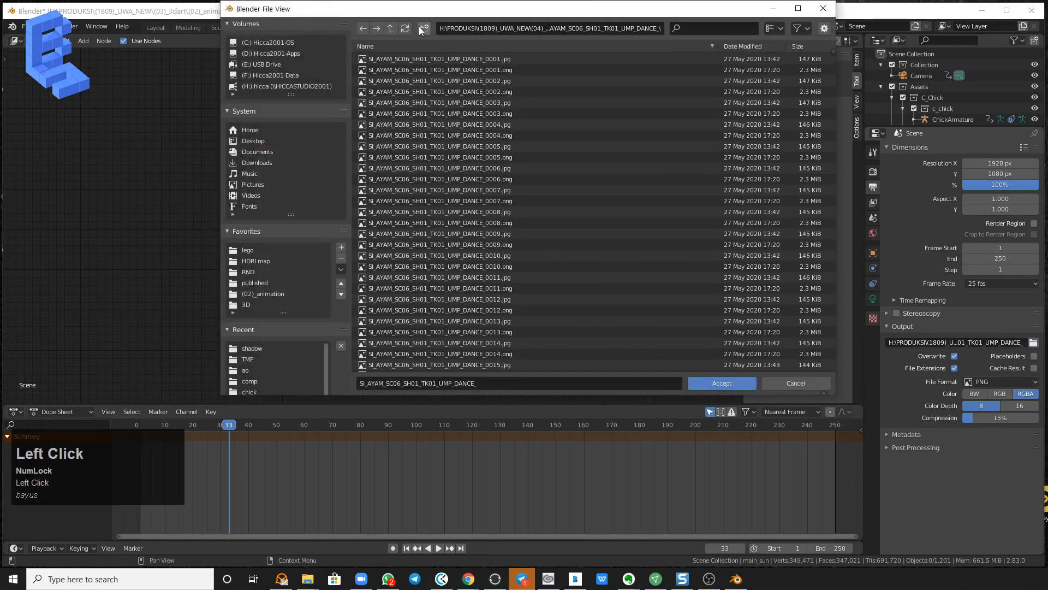
left_click(391, 28)
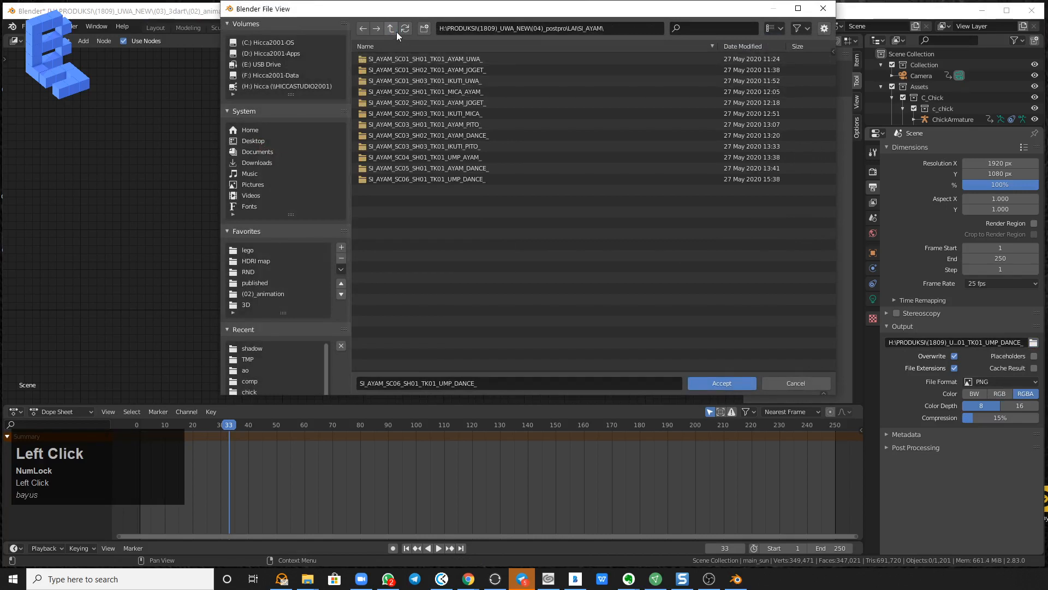
left_click(390, 28)
left_click(374, 212)
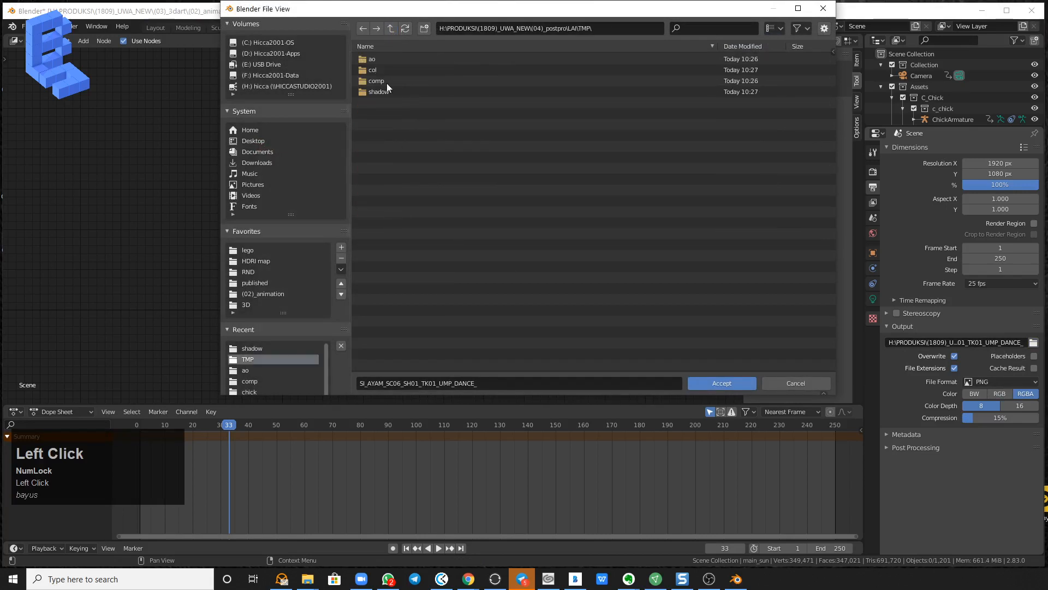
Create a folder named all inside TMP, select it and accept the scene's output path.
left_click(427, 30)
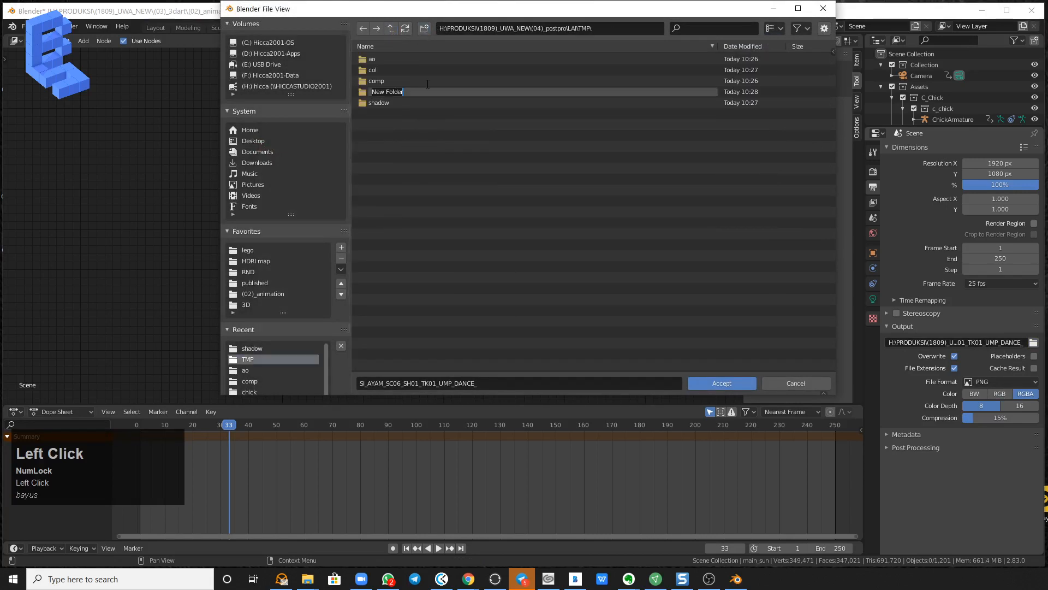
type("all")
left_click(443, 152)
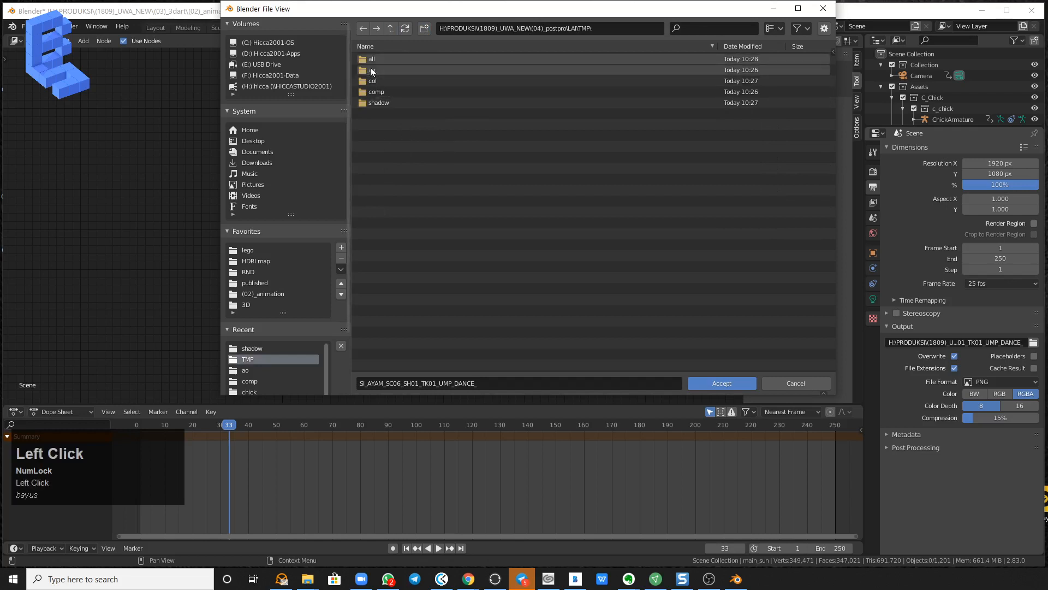
left_click(368, 58)
left_click(726, 382)
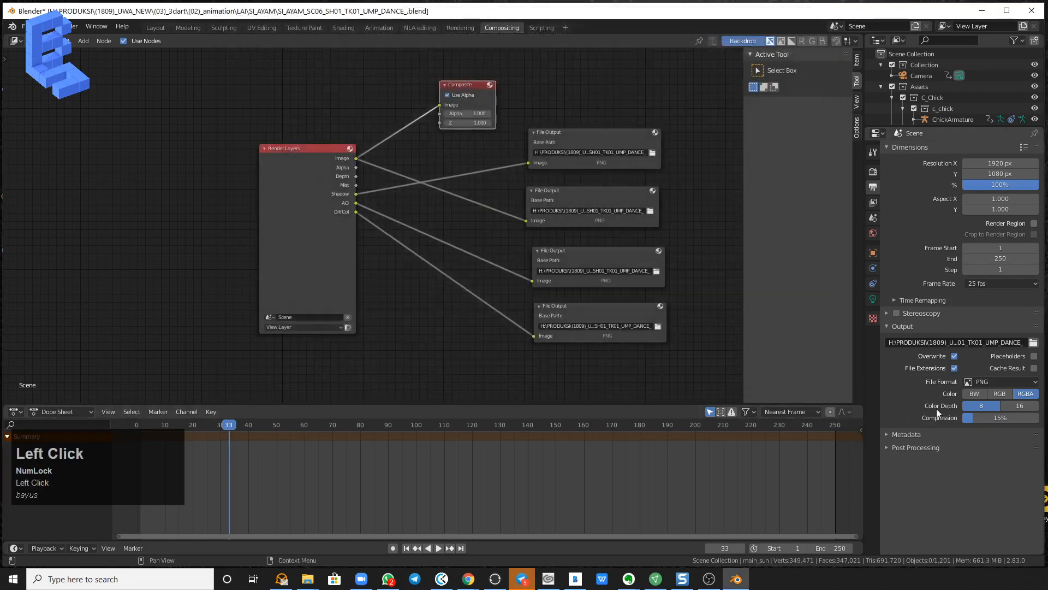
Set the scene's end frame to 10.
left_click(834, 549)
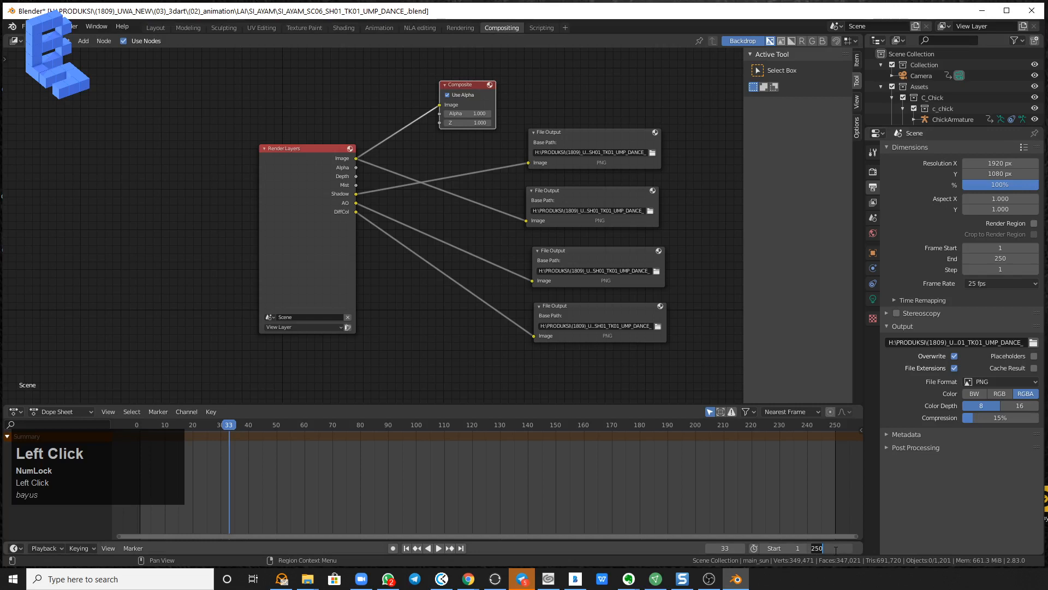
type("10")
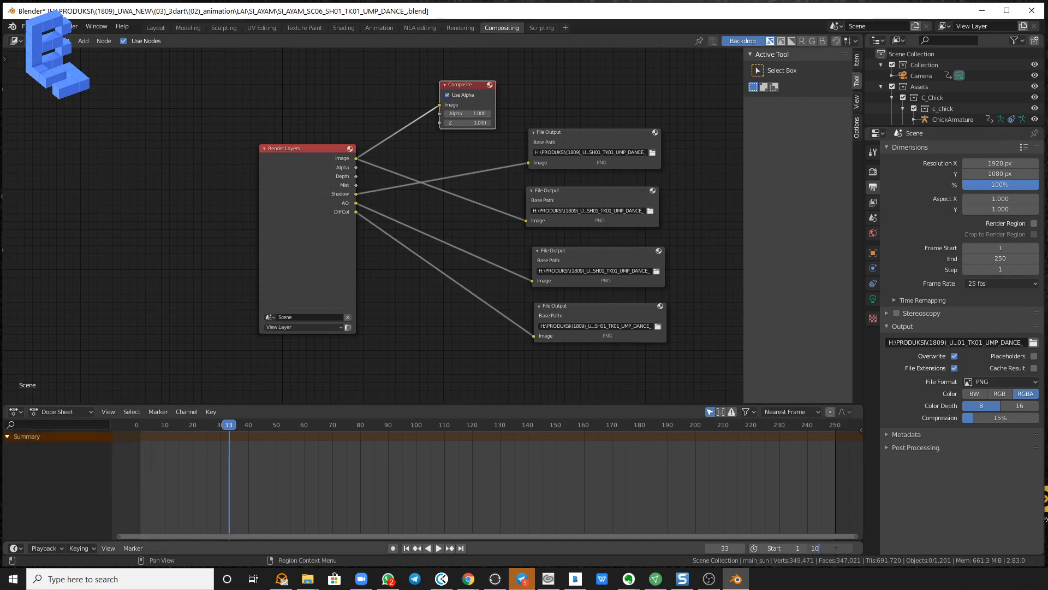
key("Return")
Set the scene's end frame to 5 and render the animation.
left_click(840, 549)
type("5")
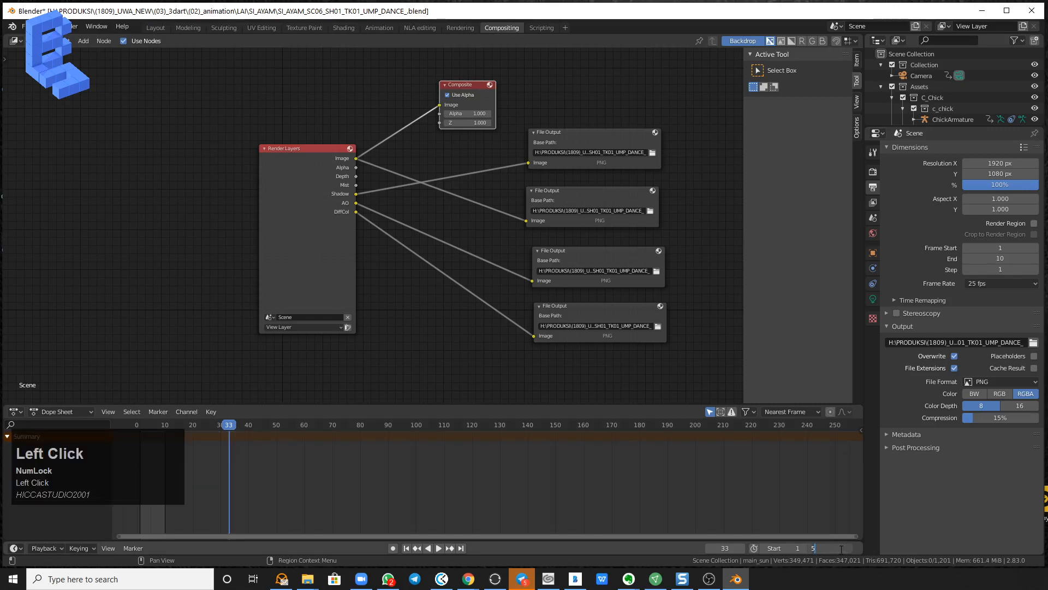
key("Return")
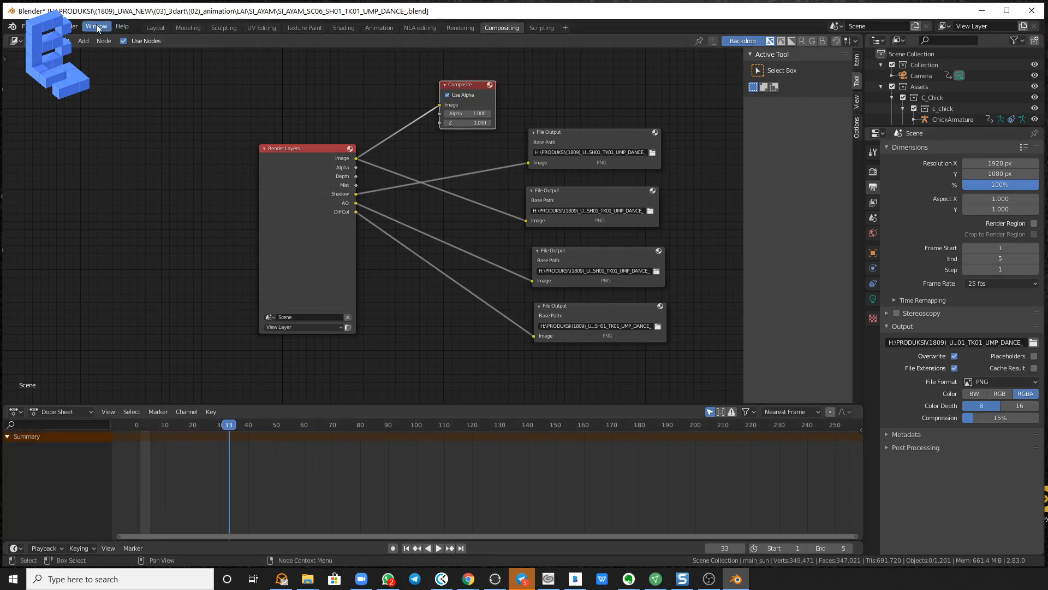
left_click(77, 26)
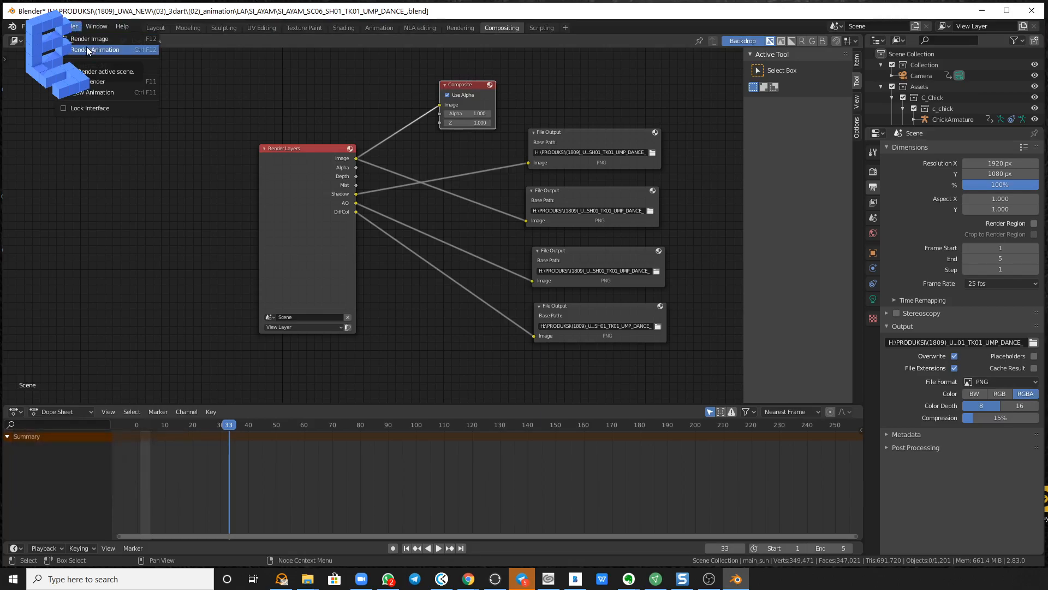
left_click(86, 50)
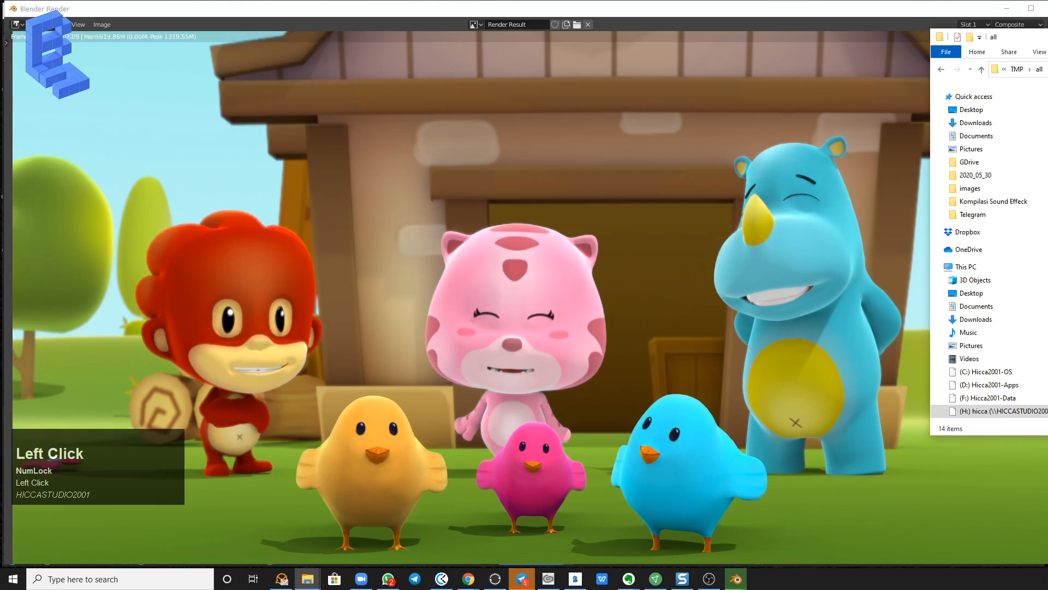
Switch to File Explorer, go to the TMP folder, check the rendered frames inside the ao folder and return to TMP.
left_click(1020, 71)
left_click_drag(1047, 38, 588, 74)
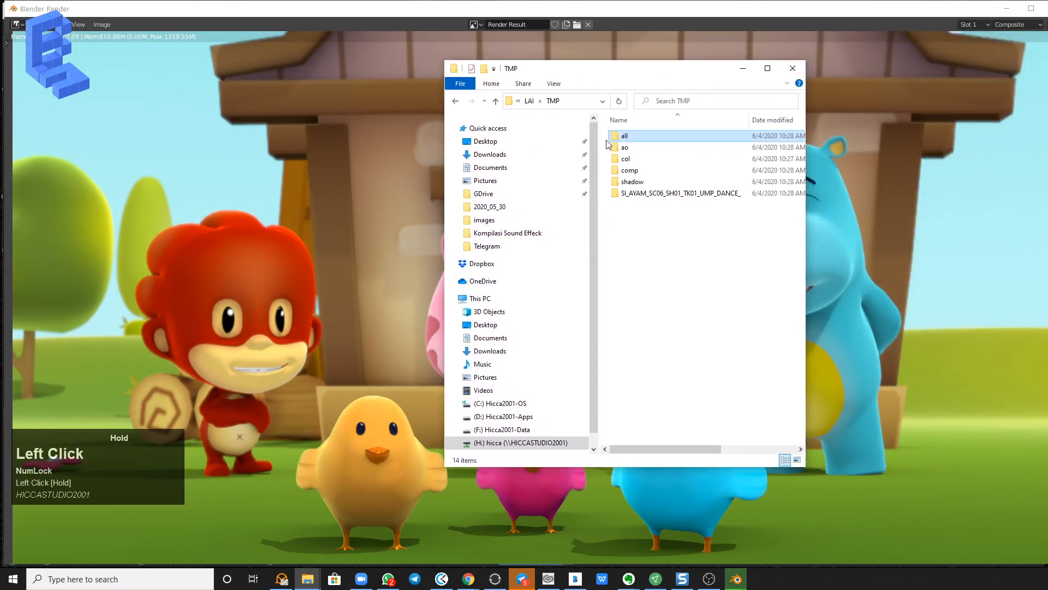
double_click(656, 147)
double_click(665, 139)
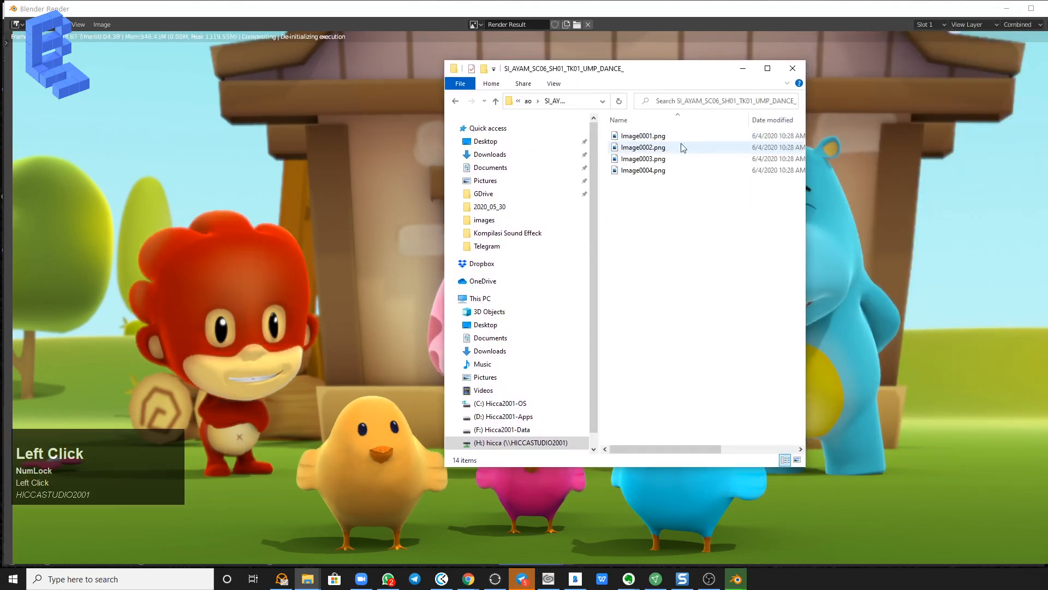
left_click(536, 101)
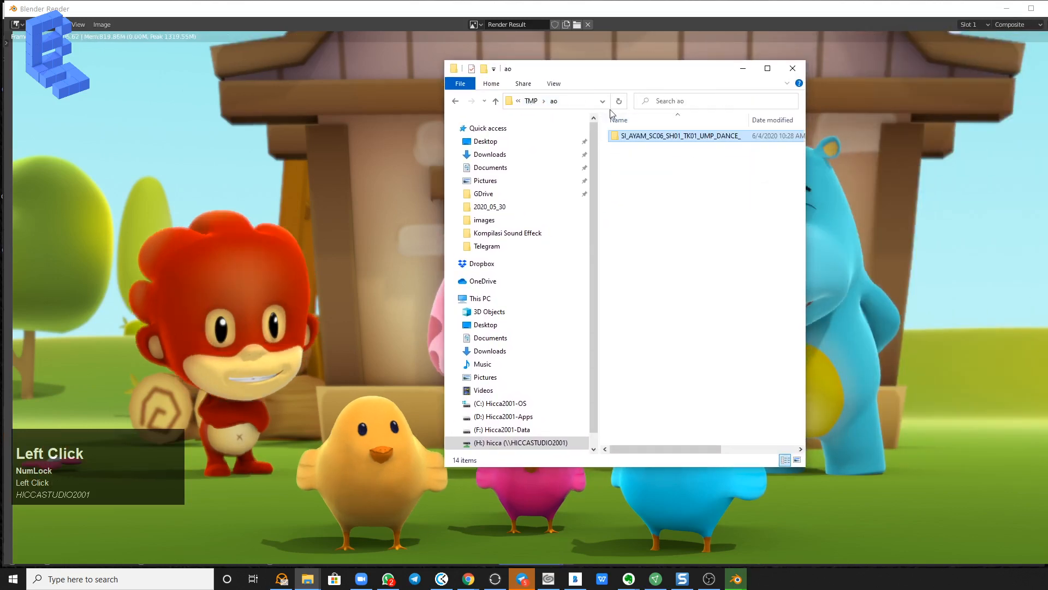
left_click(531, 101)
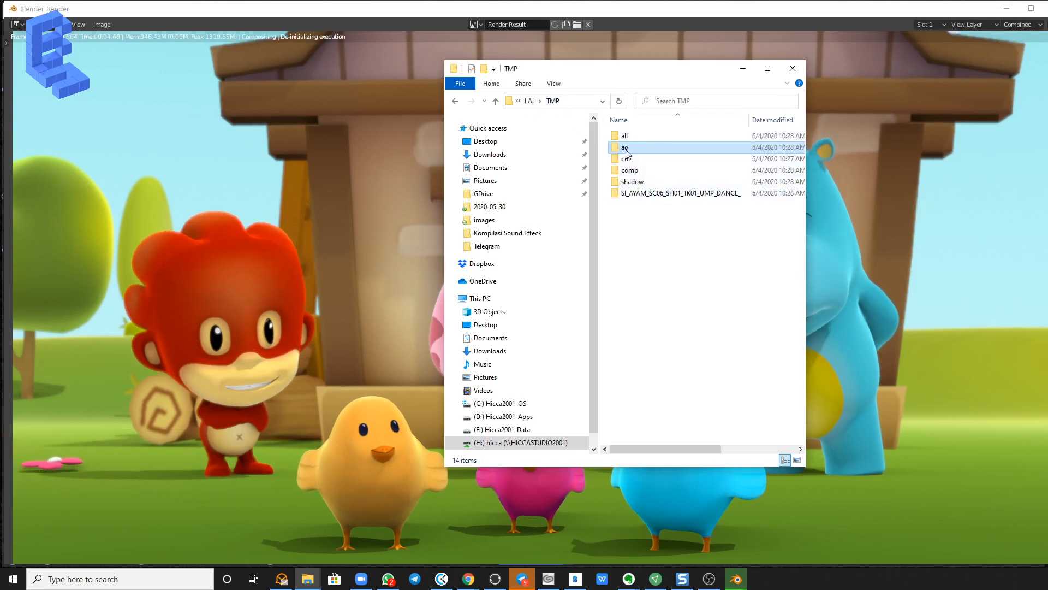
Recheck the ao folder's SI_AYAM_SC06_SH01_TK01_UMP_DANCE_ subfolder for the frames rendered so far.
double_click(626, 148)
double_click(652, 136)
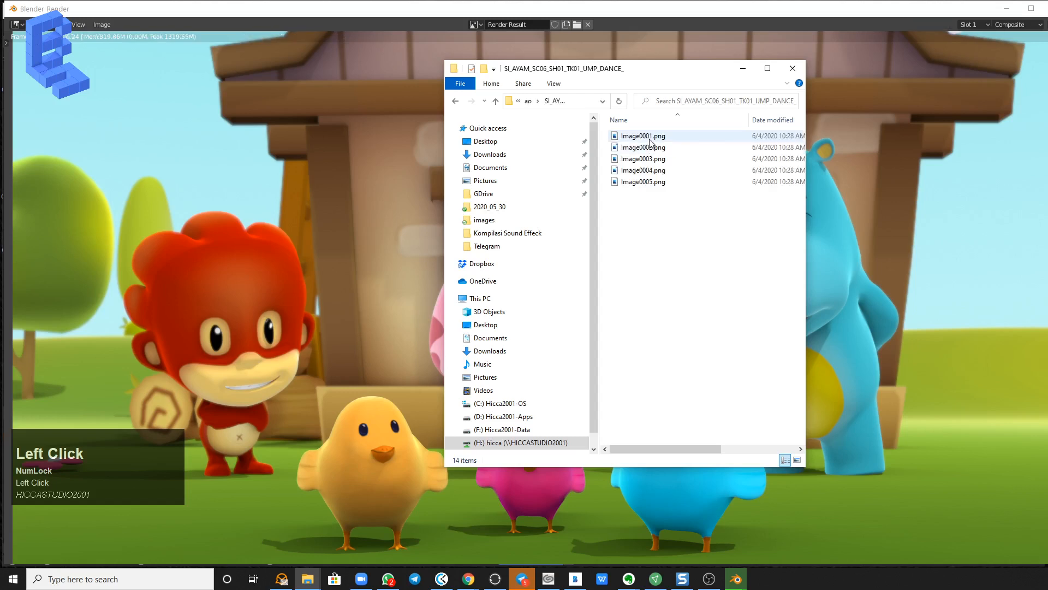
left_click(649, 140)
left_click(649, 171)
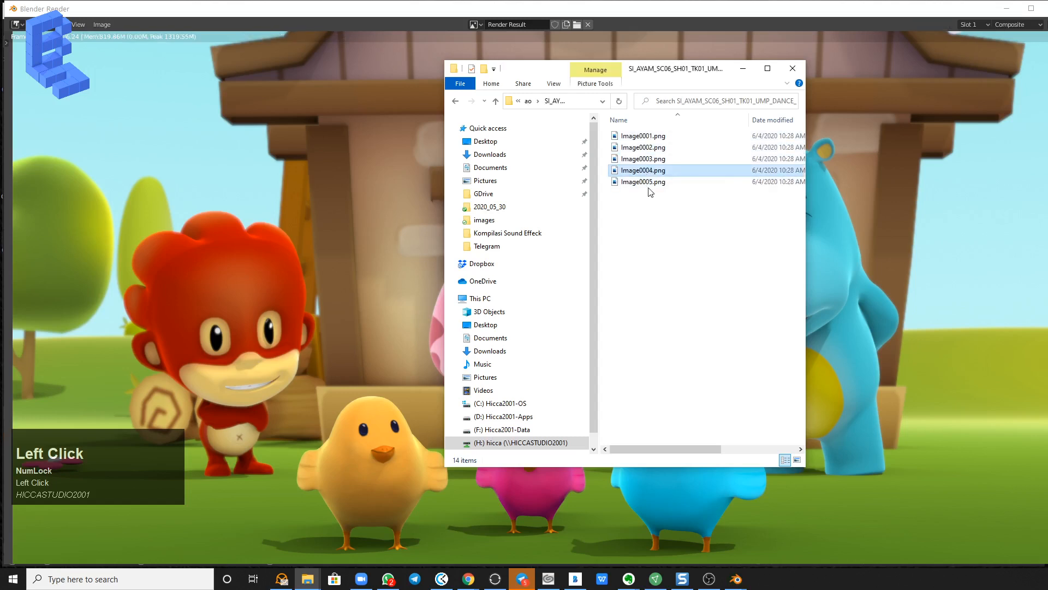
View the ao pass's Image0001.png in Photos and place the Photos and File Explorer windows side by side.
left_click(528, 101)
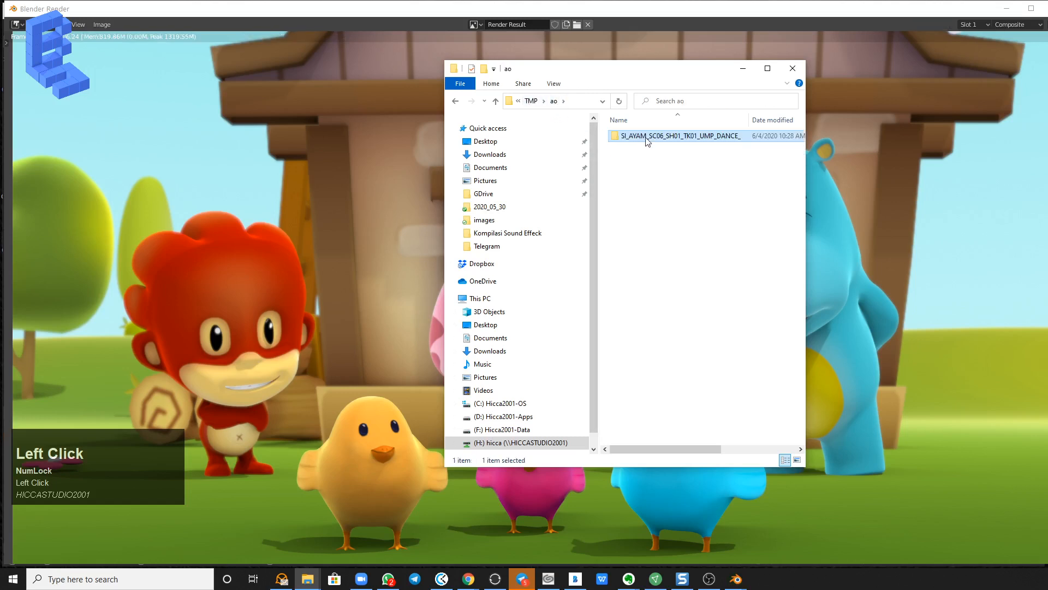
double_click(644, 137)
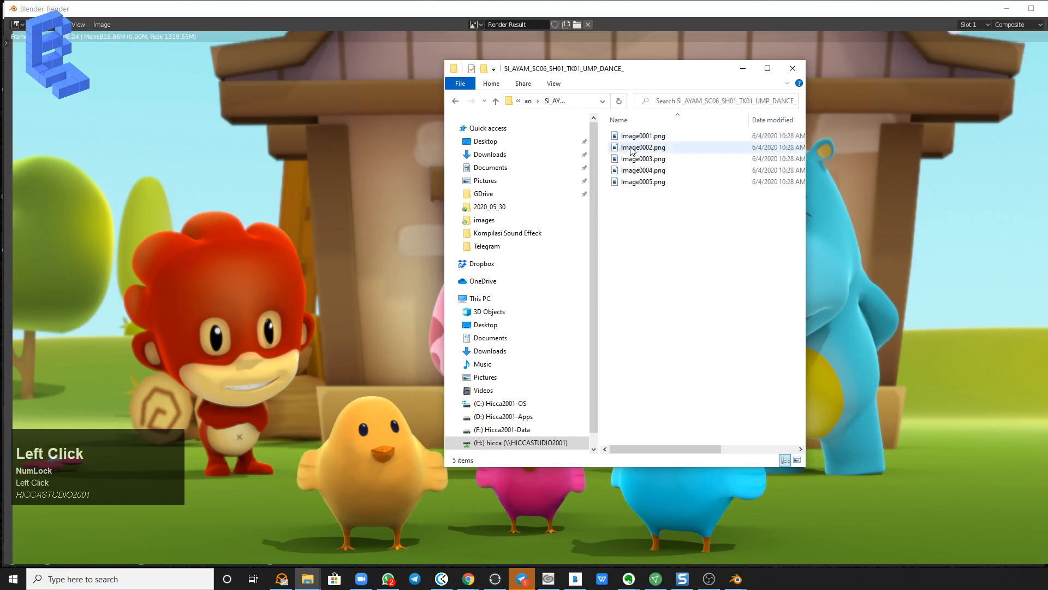
double_click(634, 138)
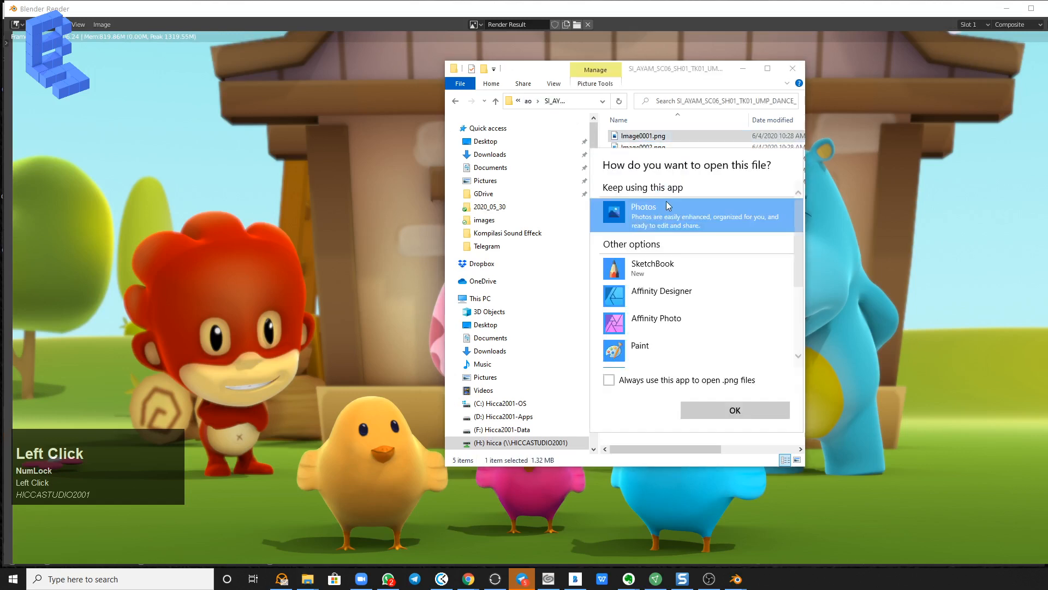
left_click(681, 381)
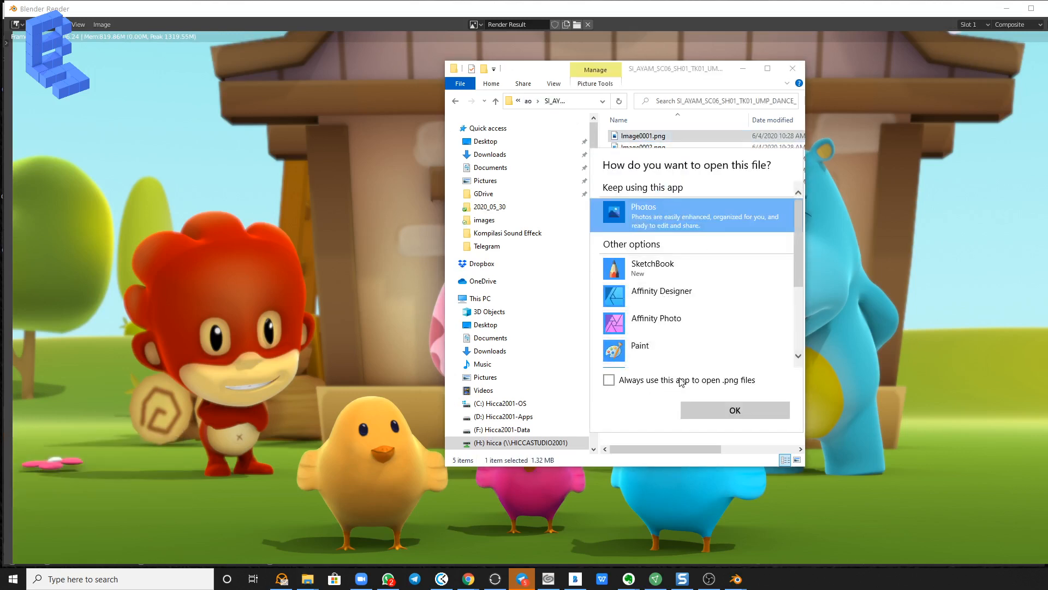
left_click(735, 410)
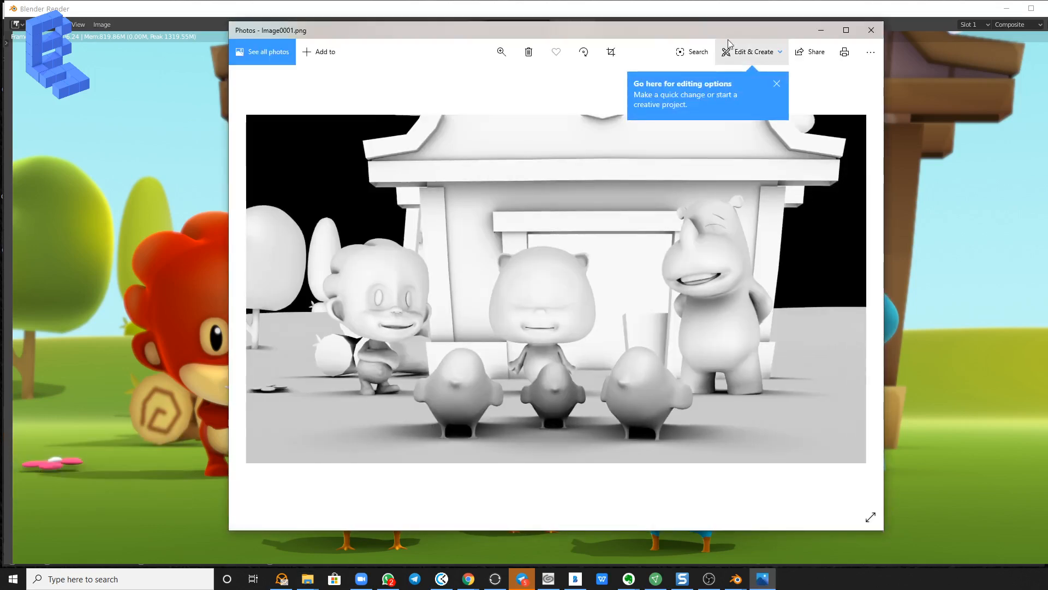
left_click_drag(689, 34, 460, 54)
left_click_drag(709, 69, 828, 67)
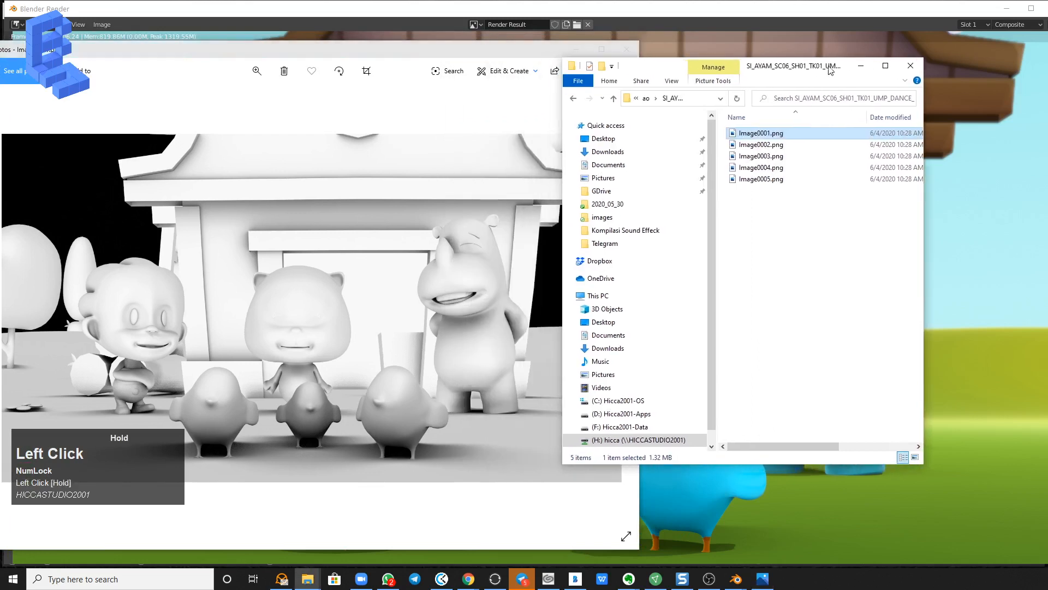
Return to the TMP folder and look into its col and all folders.
left_click(573, 99)
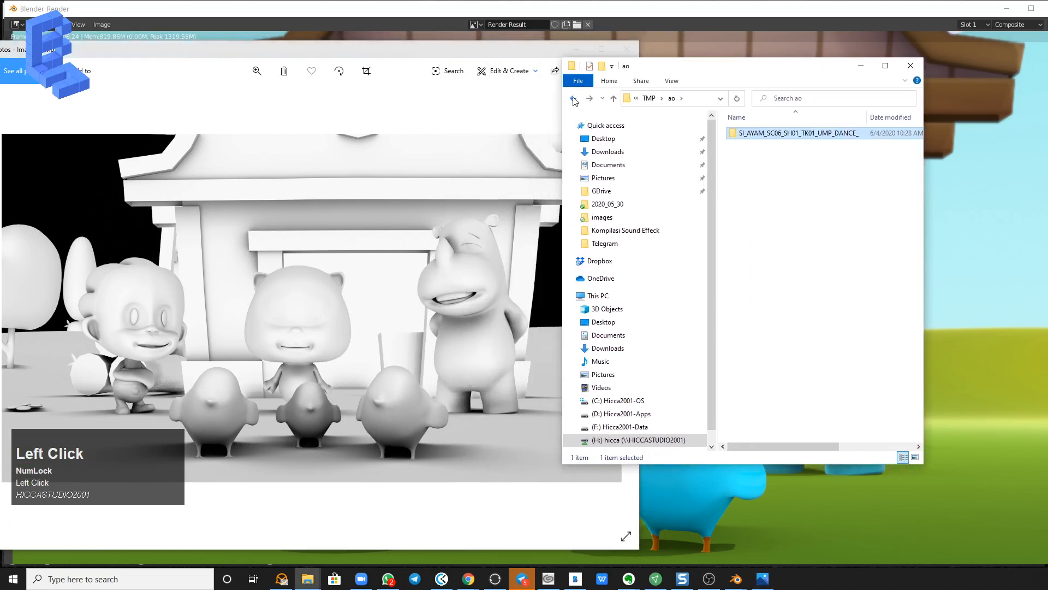
left_click(573, 98)
left_click(636, 99)
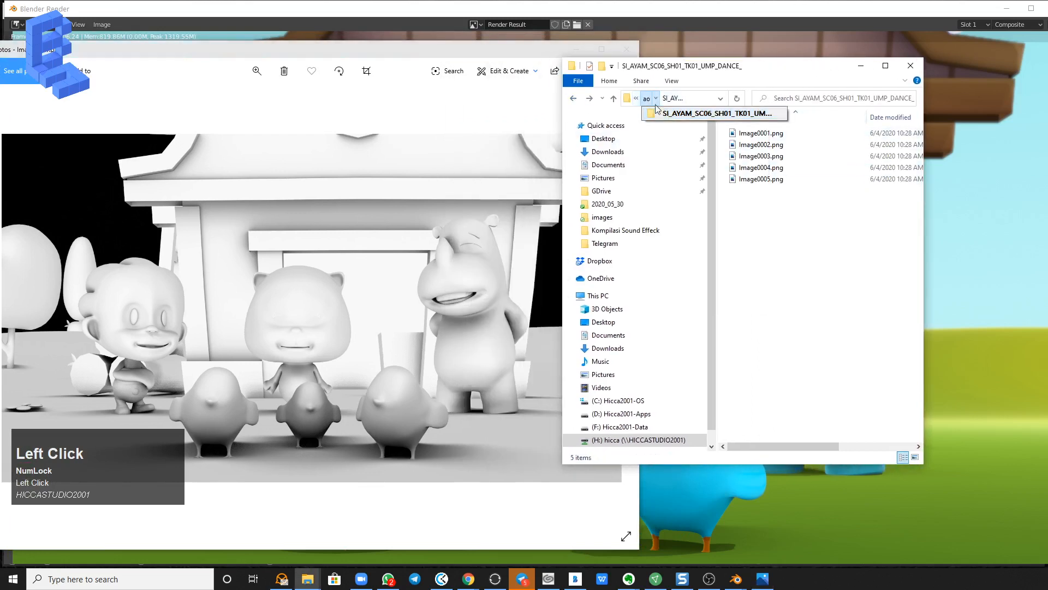
left_click(647, 98)
left_click(655, 102)
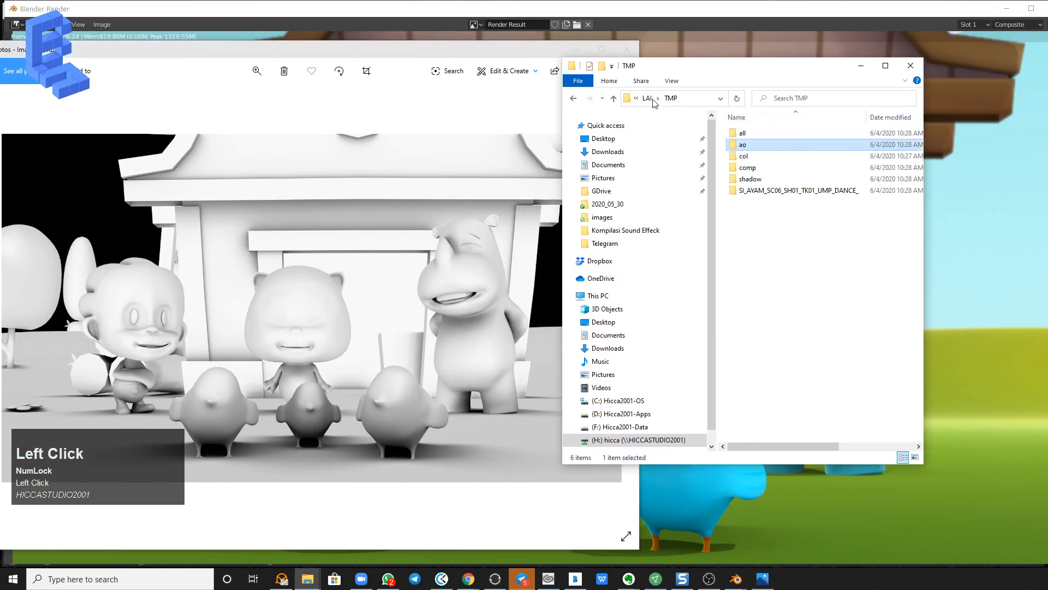
double_click(746, 157)
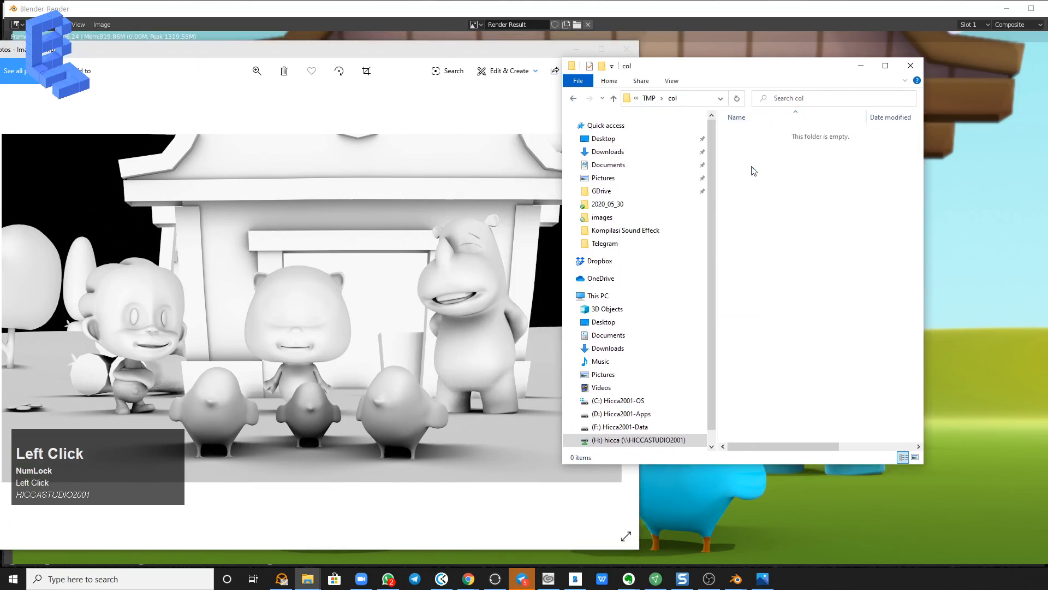
left_click(649, 98)
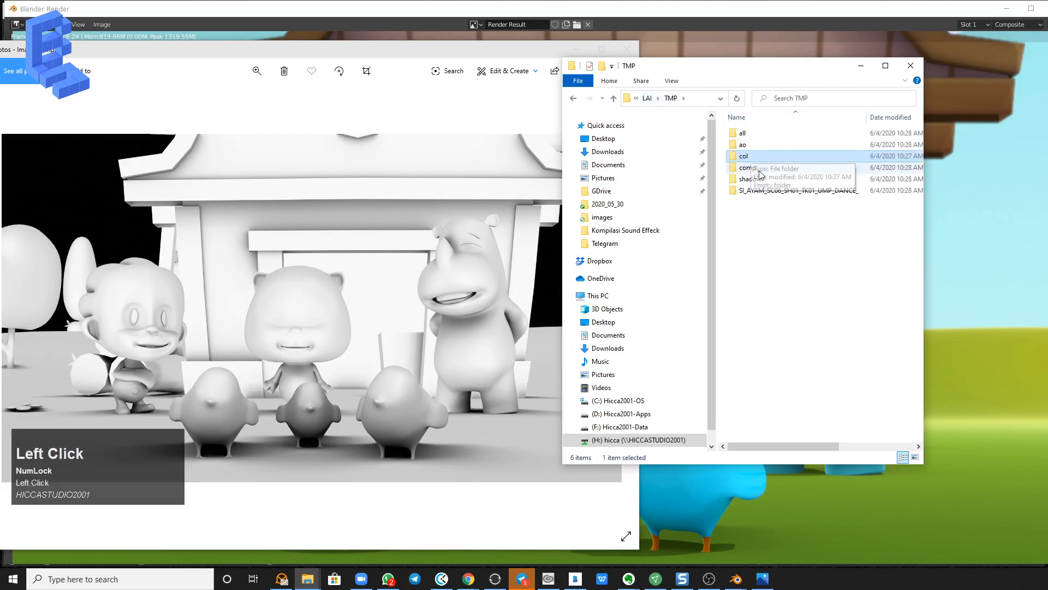
double_click(743, 133)
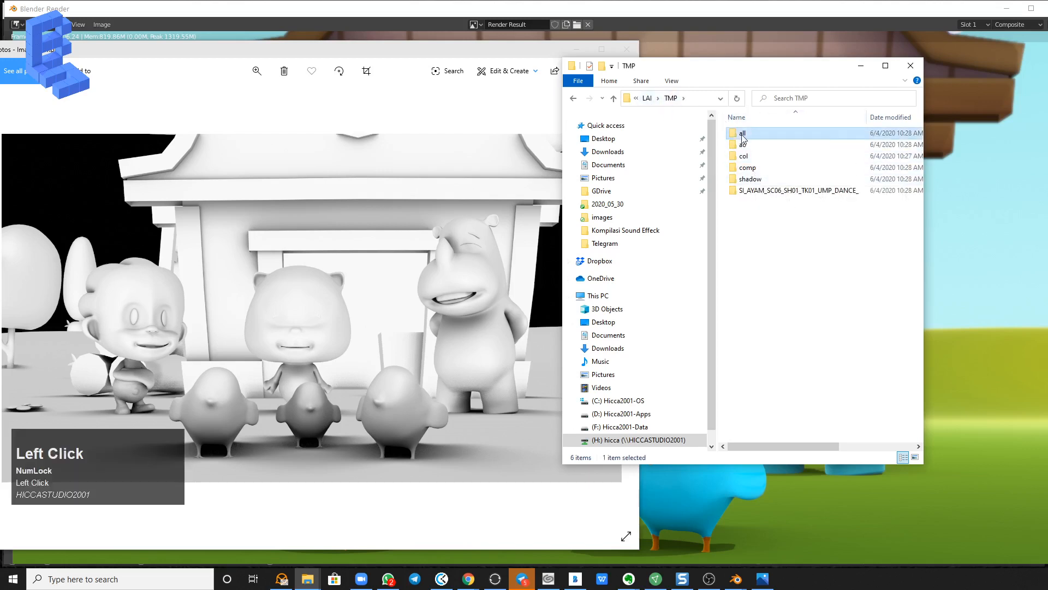
left_click(650, 99)
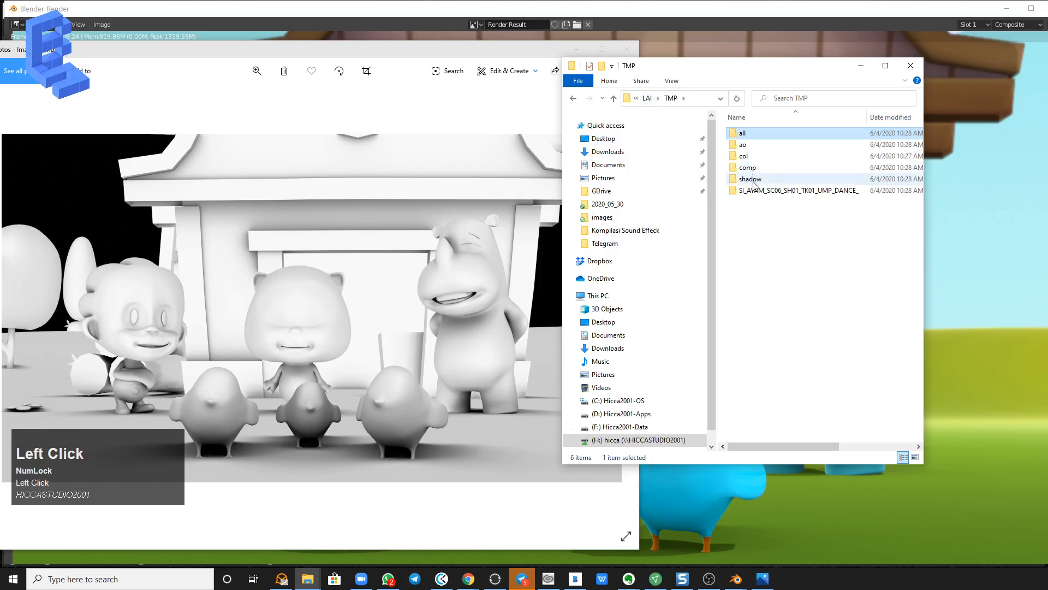
View Image0001.png from the shadow folder's SI_AYAM_SC06_SH01_TK01_UMP_DANCE_ subfolder in Photos.
double_click(749, 179)
double_click(761, 136)
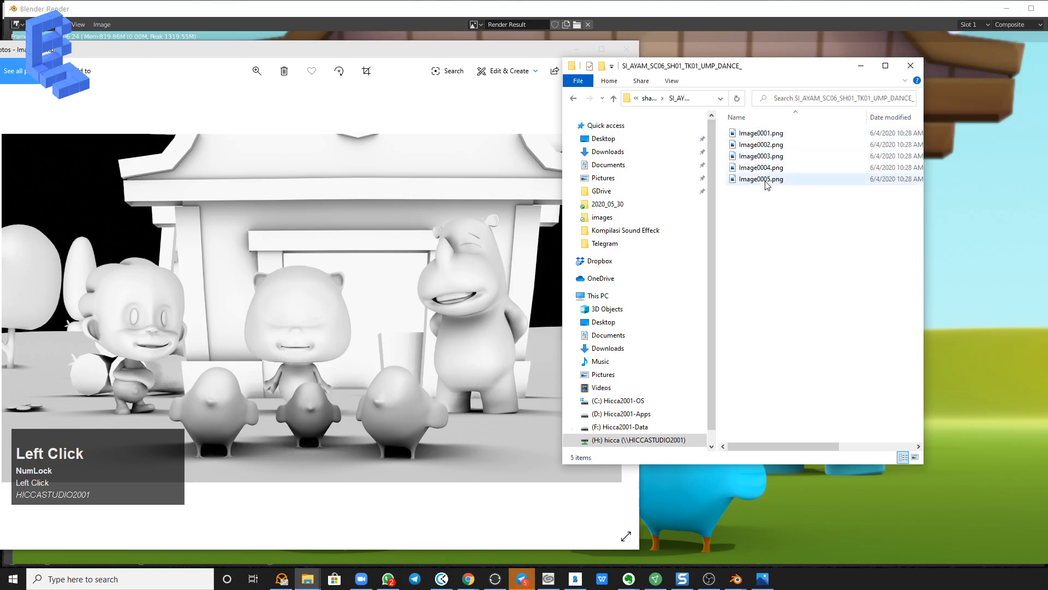
double_click(764, 134)
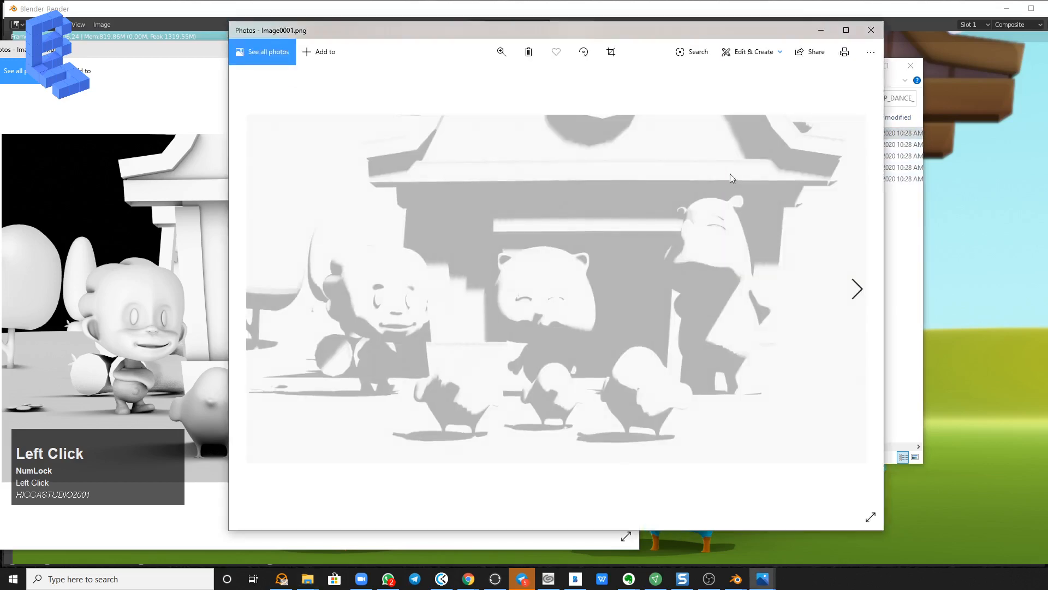
Go back to TMP and view Image0001.png from the SI_AYAM_SC06_SH01_TK01_UMP_DANCE_ folder directly inside it.
left_click(890, 183)
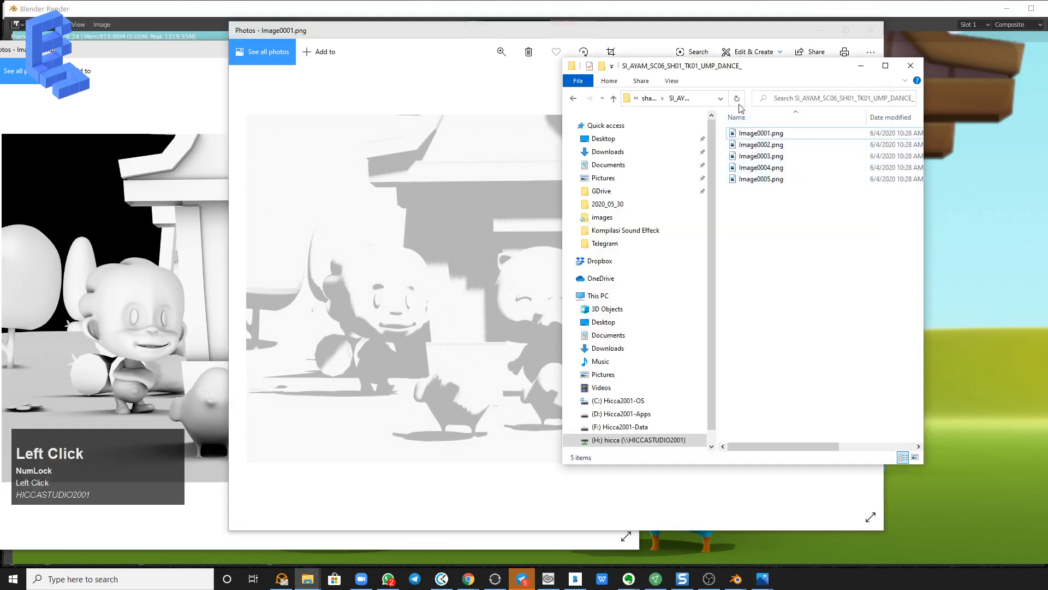
left_click(678, 99)
left_click(649, 98)
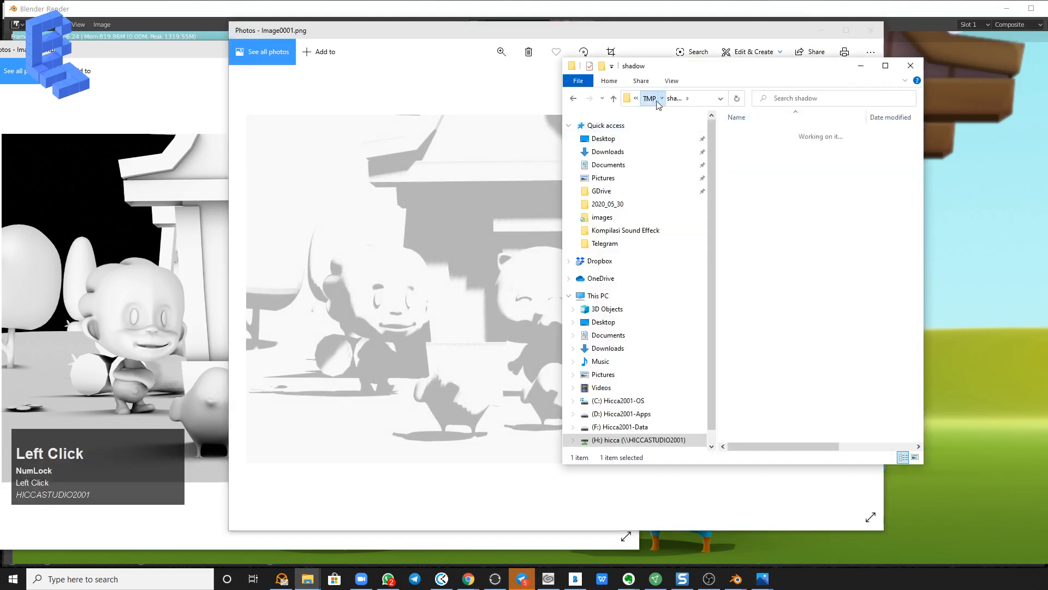
double_click(781, 188)
double_click(769, 134)
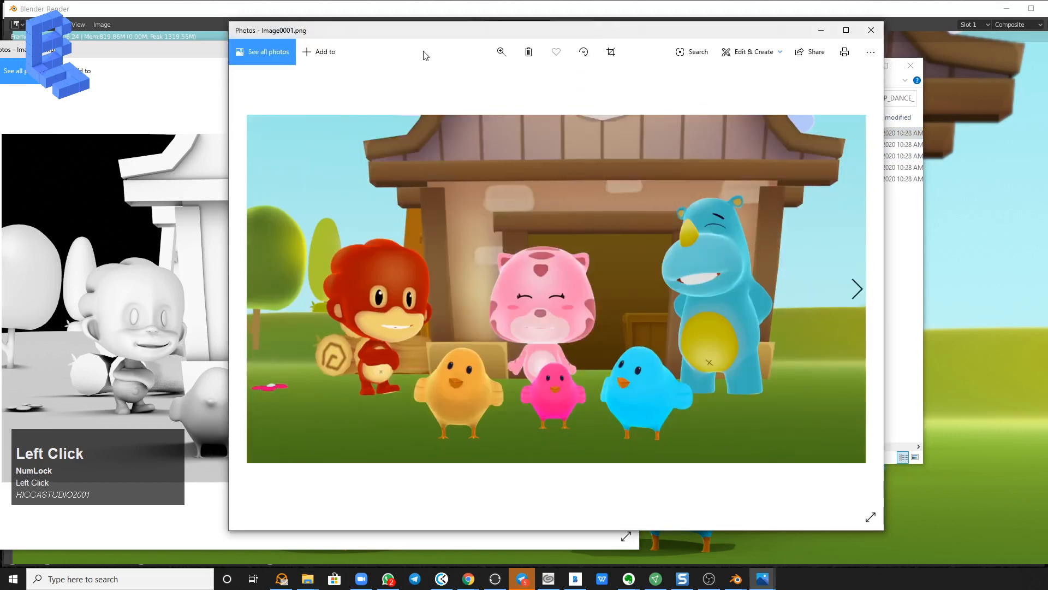
Resize and arrange the three Photos windows to compare the ao, shadow and color passes, and switch back to Blender's render window.
left_click_drag(268, 34, 461, 52)
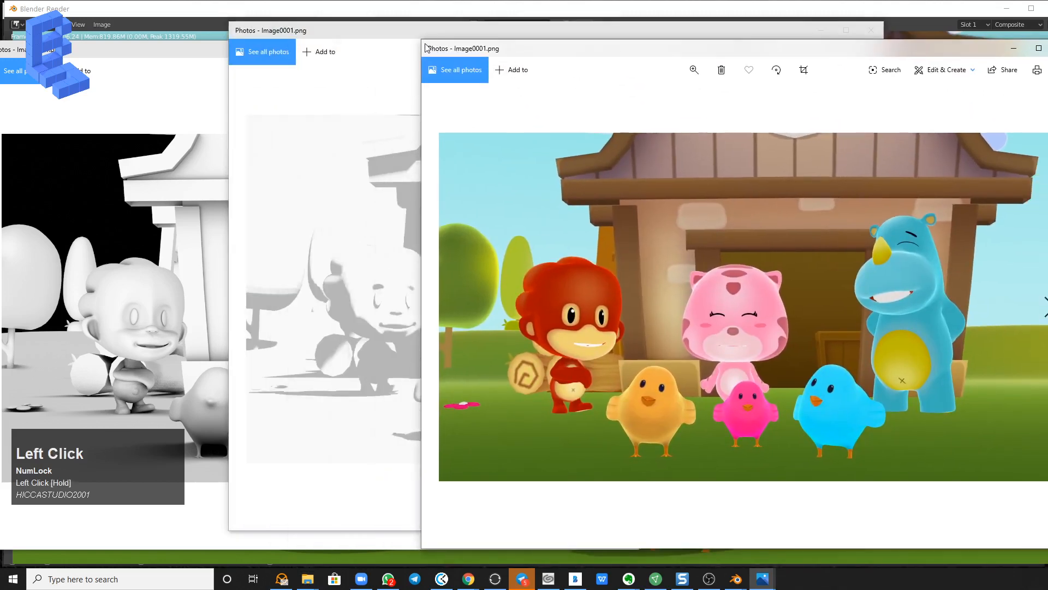
left_click_drag(422, 99, 661, 101)
left_click_drag(228, 235, 393, 250)
left_click_drag(682, 35, 529, 47)
left_click(232, 83)
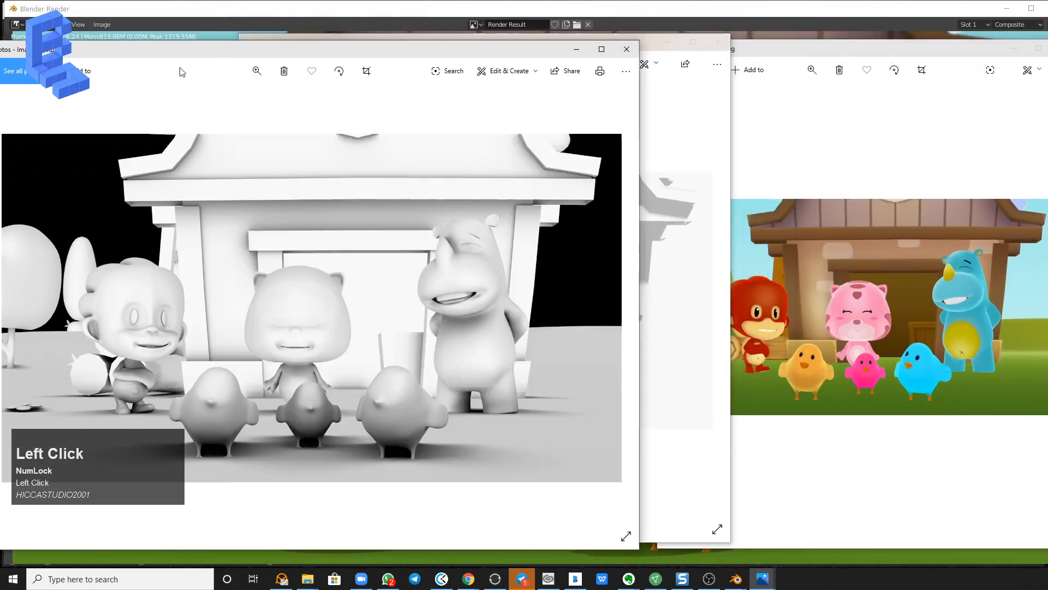
left_click_drag(638, 176, 374, 176)
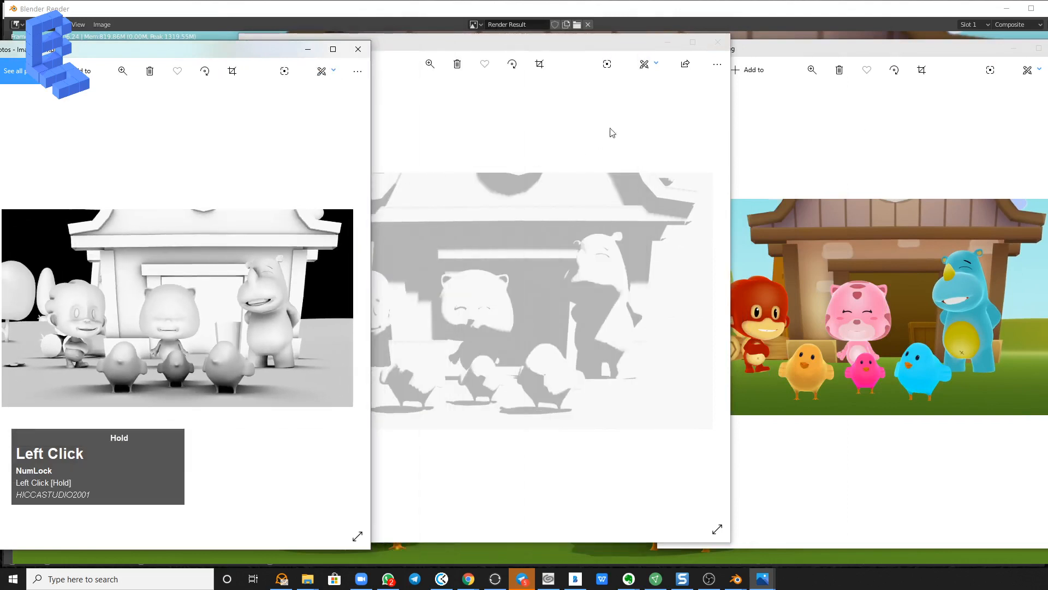
left_click_drag(593, 52, 623, 57)
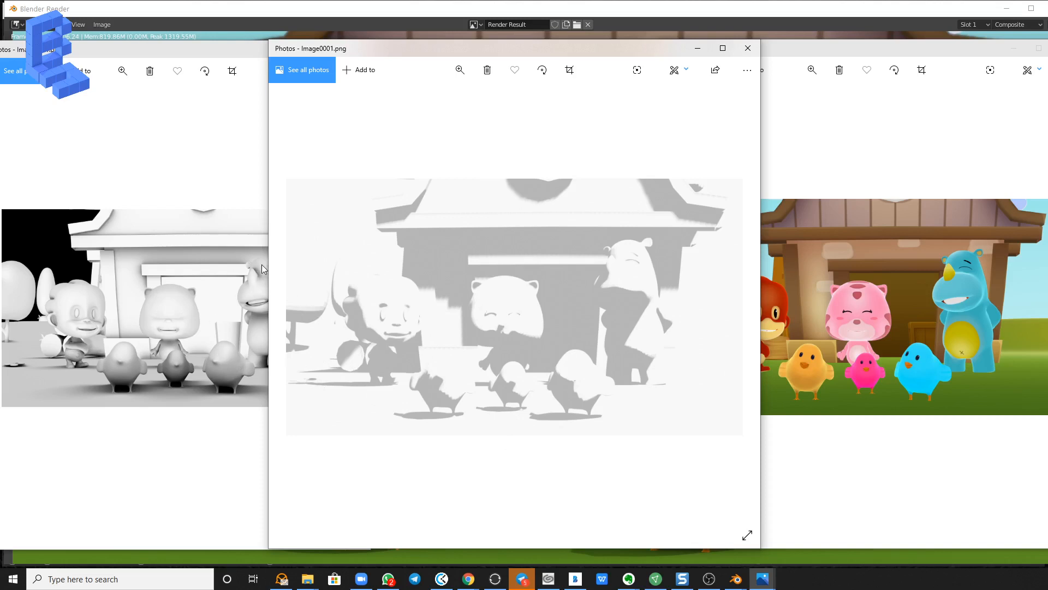
left_click(849, 20)
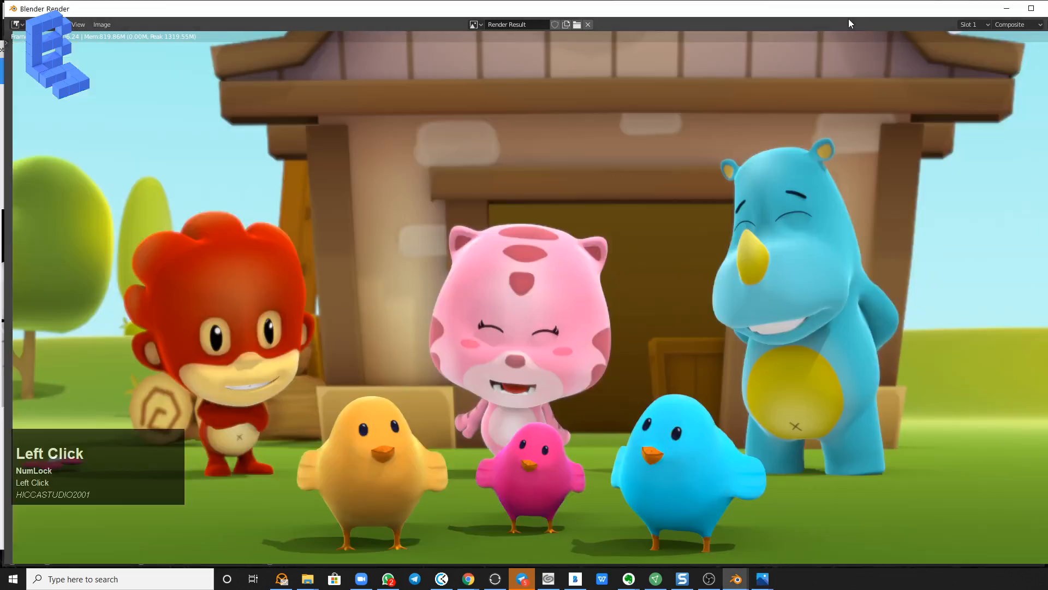